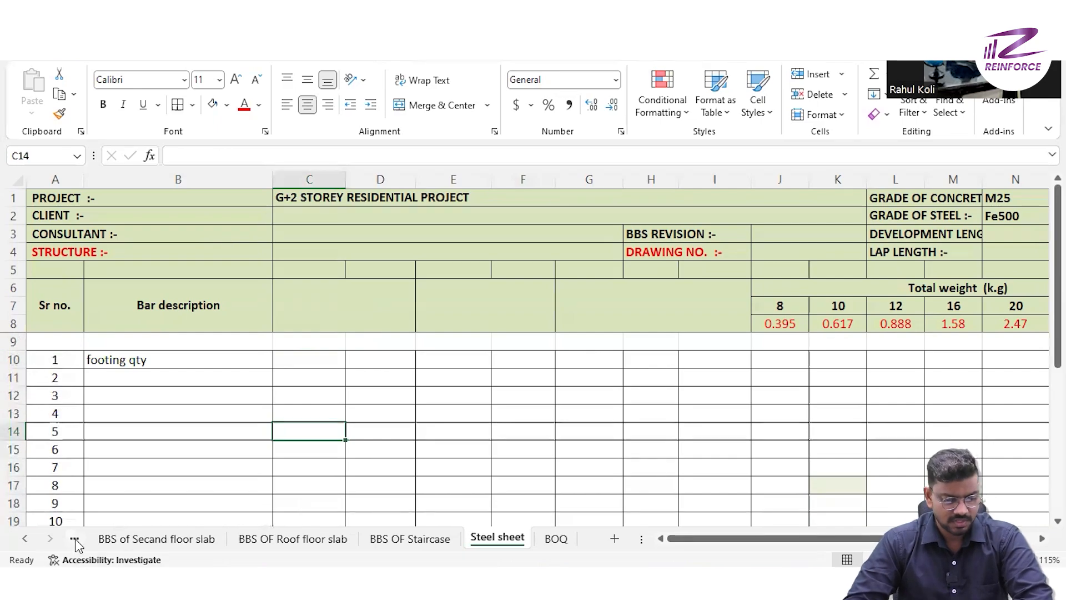
- Go back through the workbook from the Steel sheet and open the BBS of Footing sheet
key(ctrl+Page_Up)
key(ctrl+Page_Up)
key(ctrl+Page_Up)
key(ctrl+Page_Up)
key(ctrl+Page_Up)
key(ctrl+Page_Up)
key(ctrl+Page_Up)
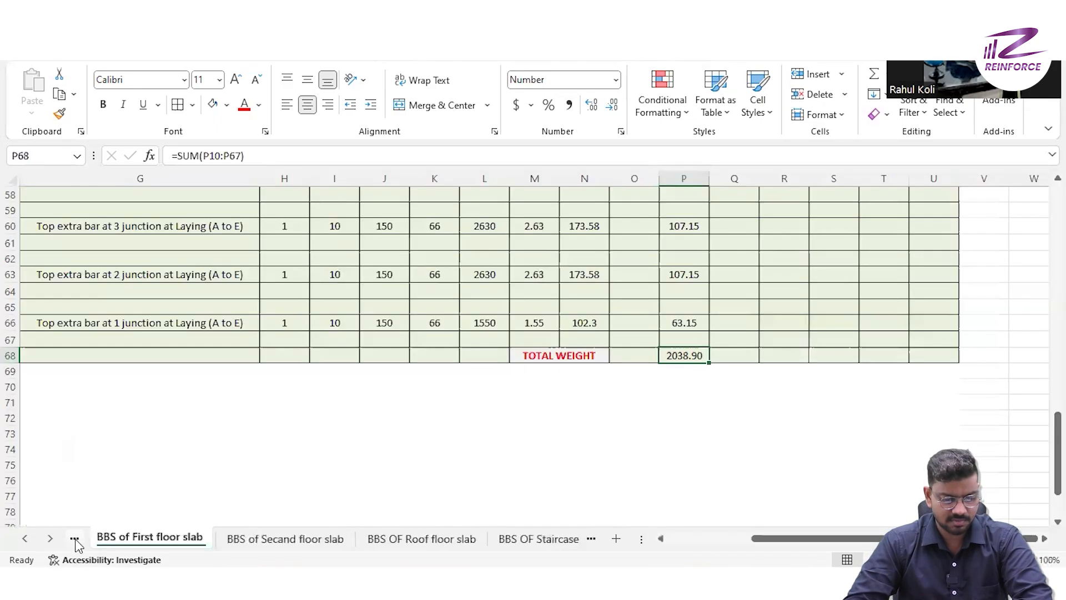
key(ctrl+Page_Up)
key(ctrl+Page_Up)
key(ctrl+Page_Up)
key(ctrl+Page_Up)
key(ctrl+Page_Up)
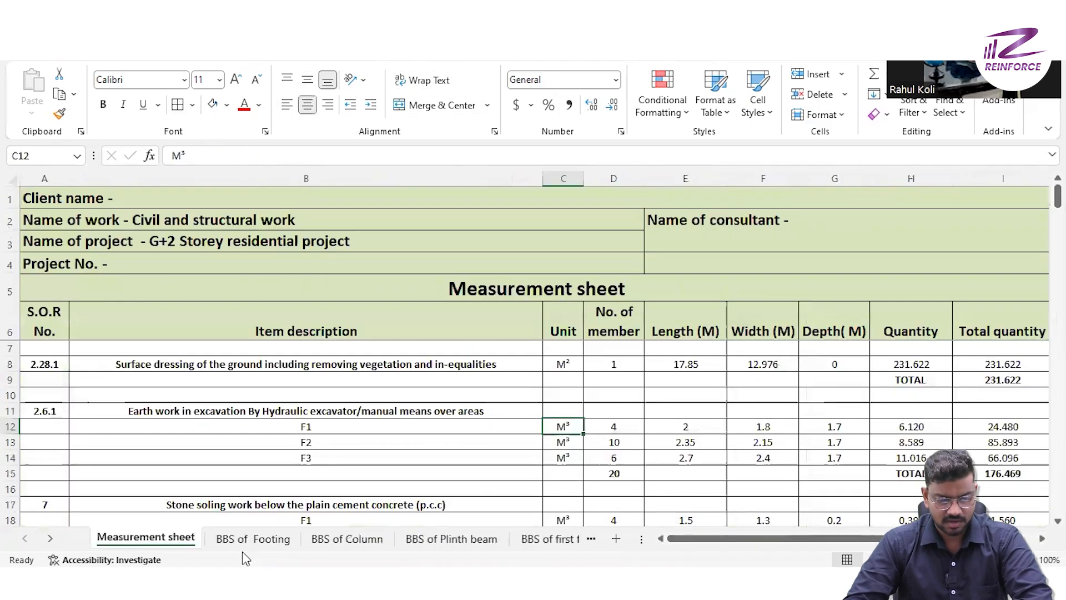
click(247, 543)
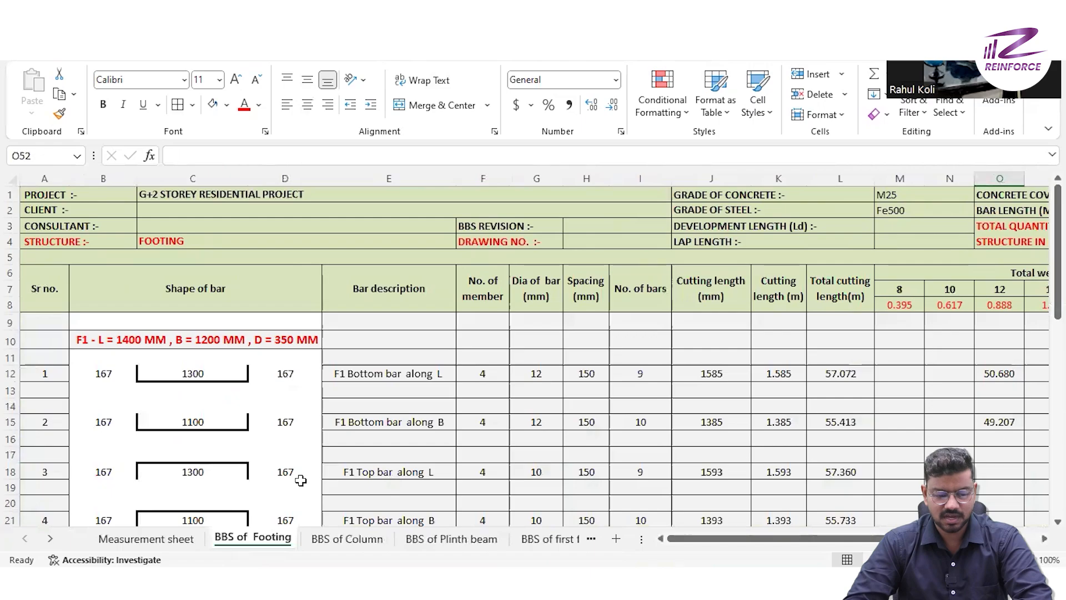
- Examine the footing bar schedule for F1, F2 and F3, including the weight columns per bar diameter and the TOTAL WEIGHT row
scroll(300, 480, down, 8)
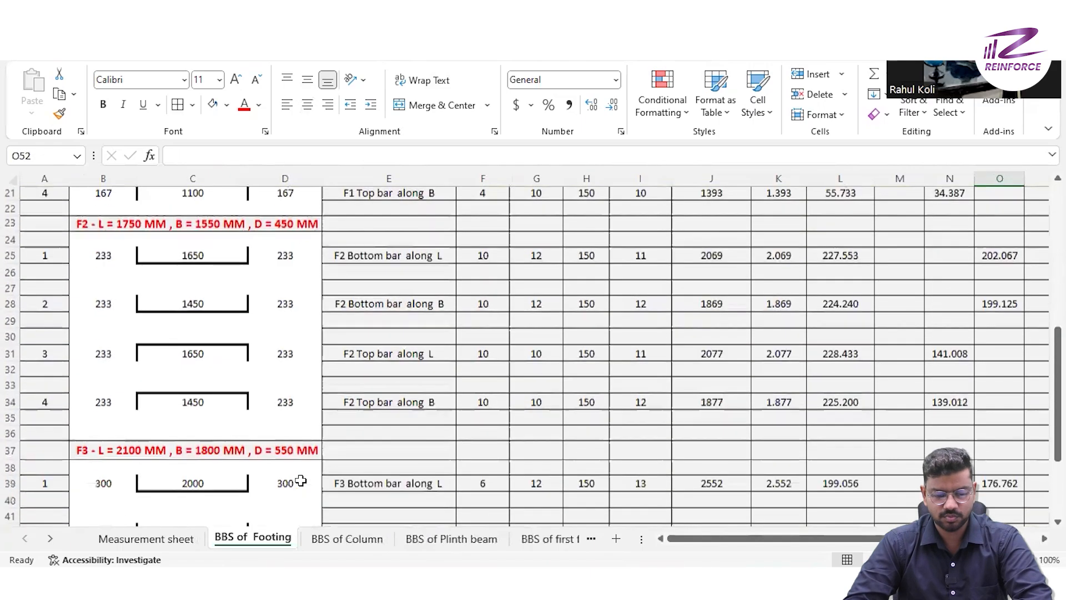
scroll(300, 480, down, 5)
scroll(301, 481, right, 5)
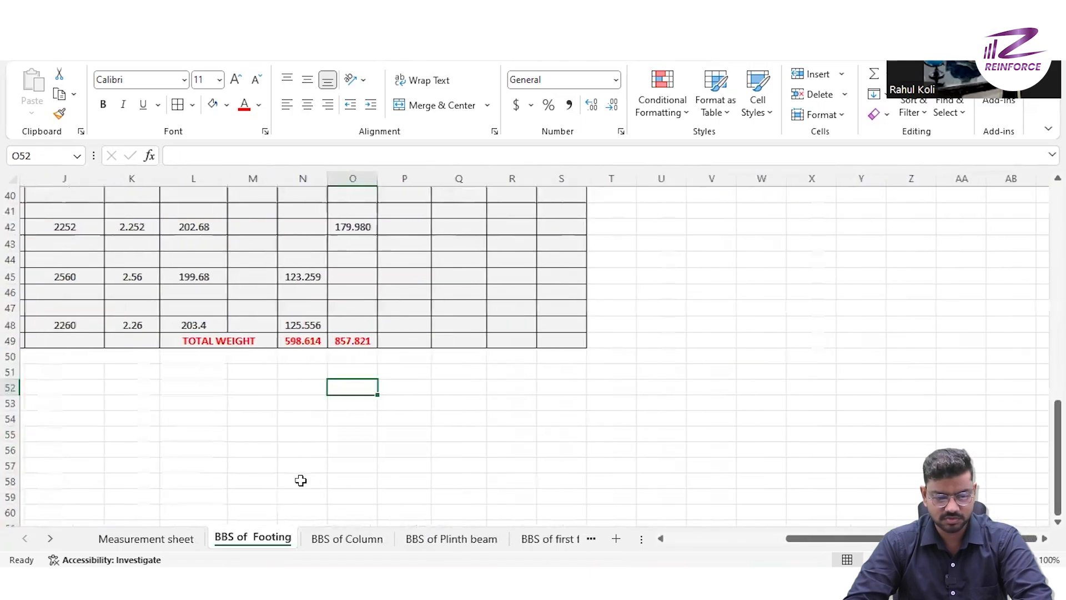
scroll(301, 480, up, 3)
scroll(301, 480, up, 1)
scroll(301, 480, down, 1)
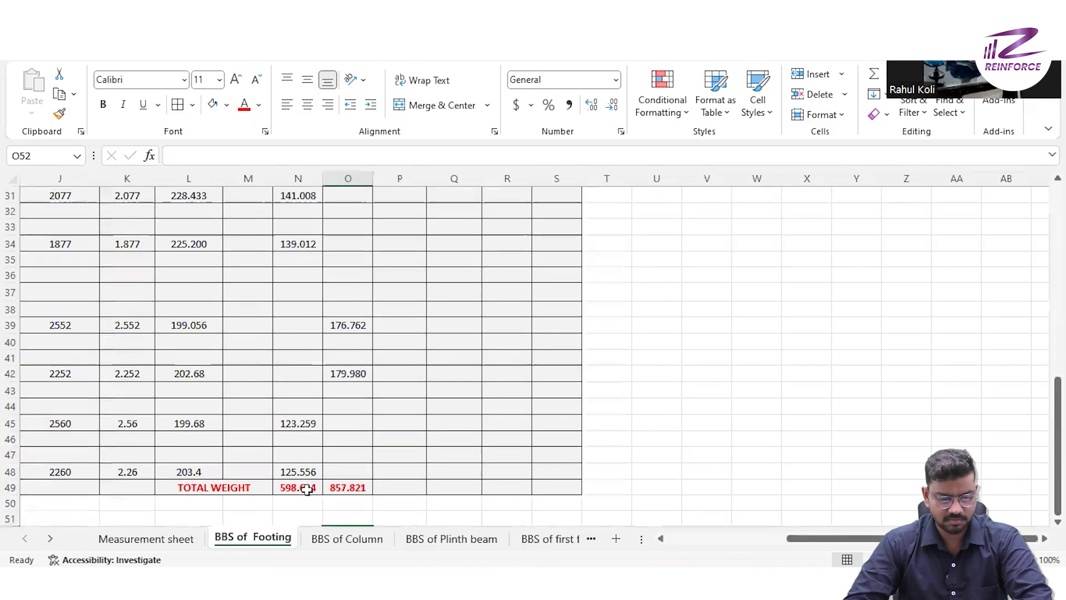
scroll(328, 377, up, 10)
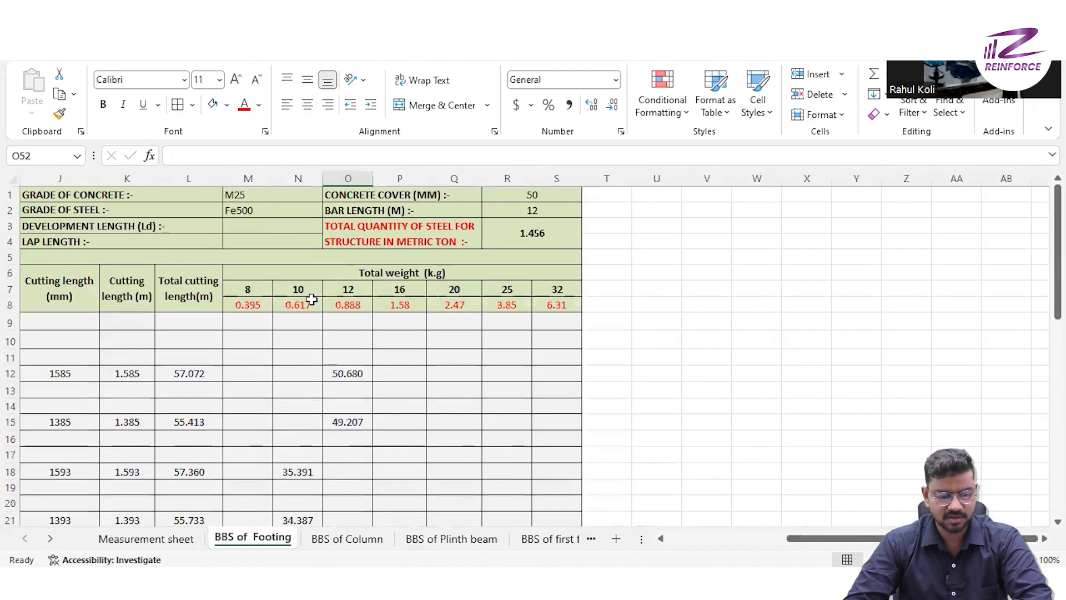
scroll(346, 307, down, 9)
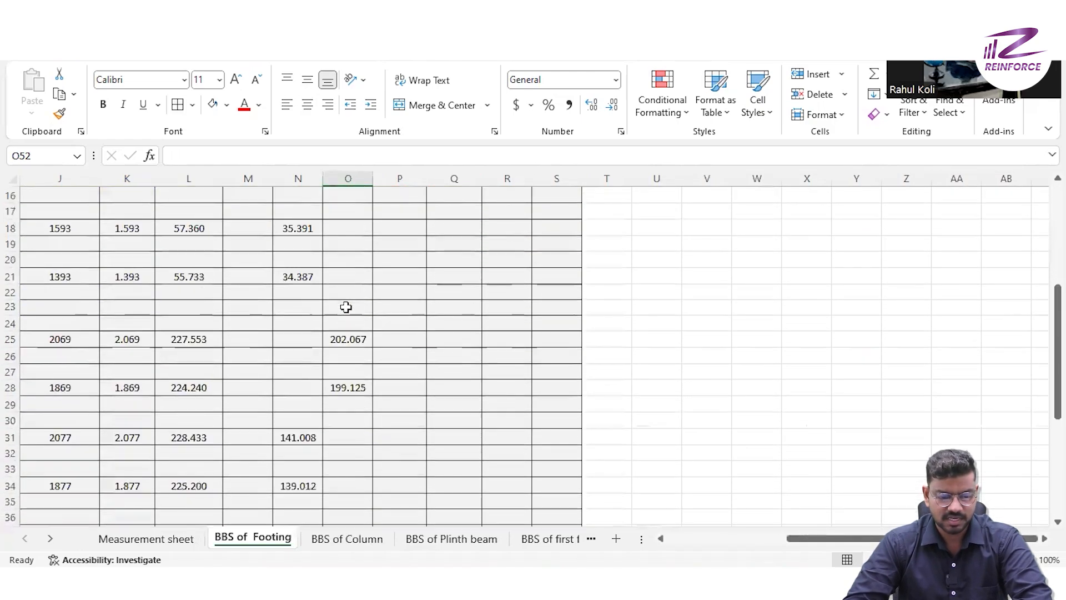
scroll(346, 307, down, 2)
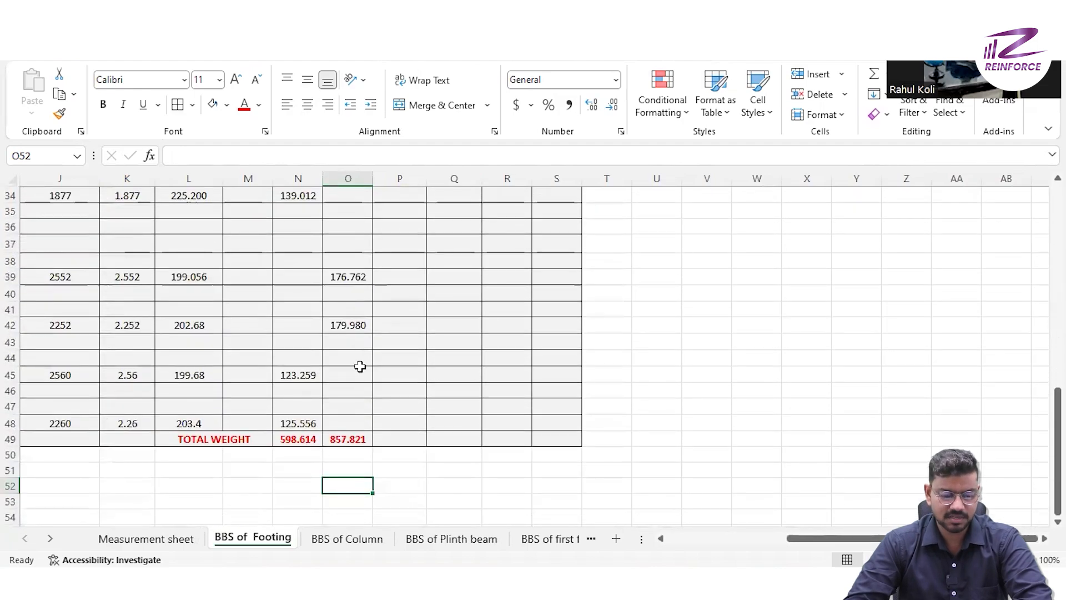
scroll(360, 366, up, 11)
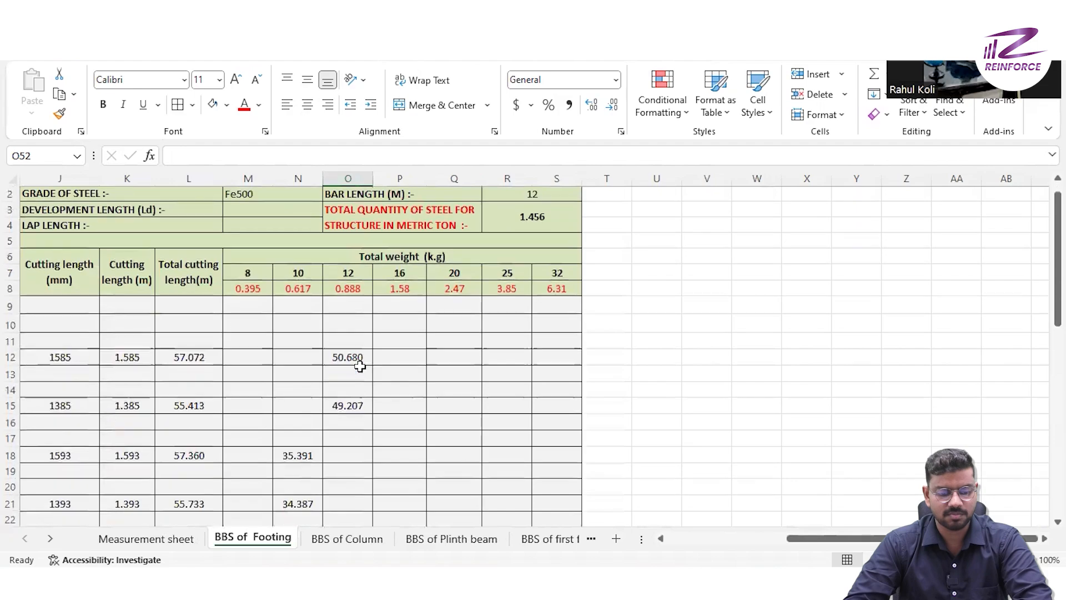
scroll(360, 366, down, 11)
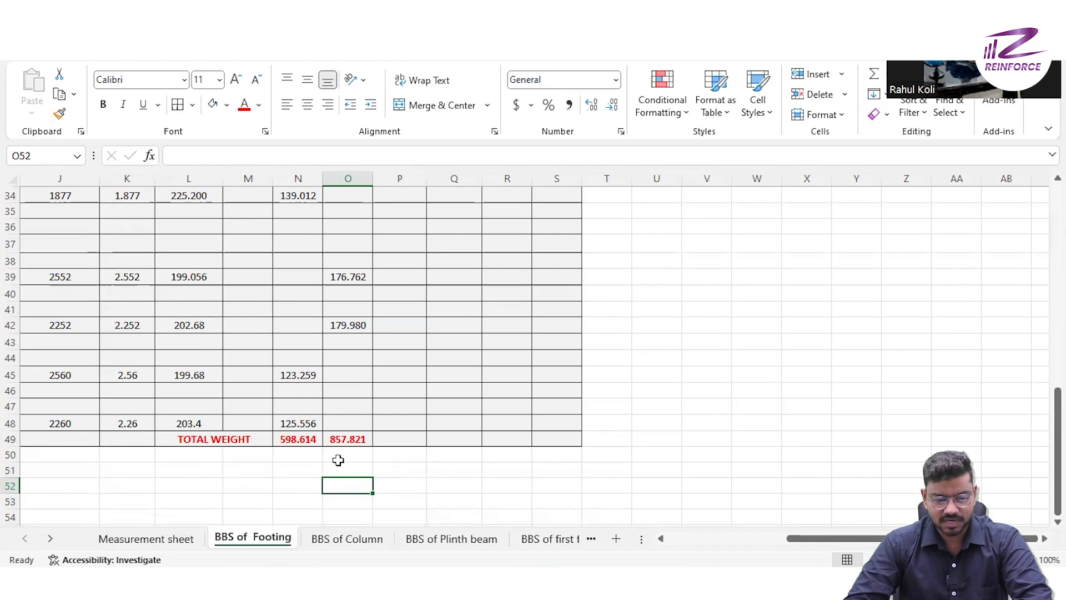
scroll(333, 324, up, 11)
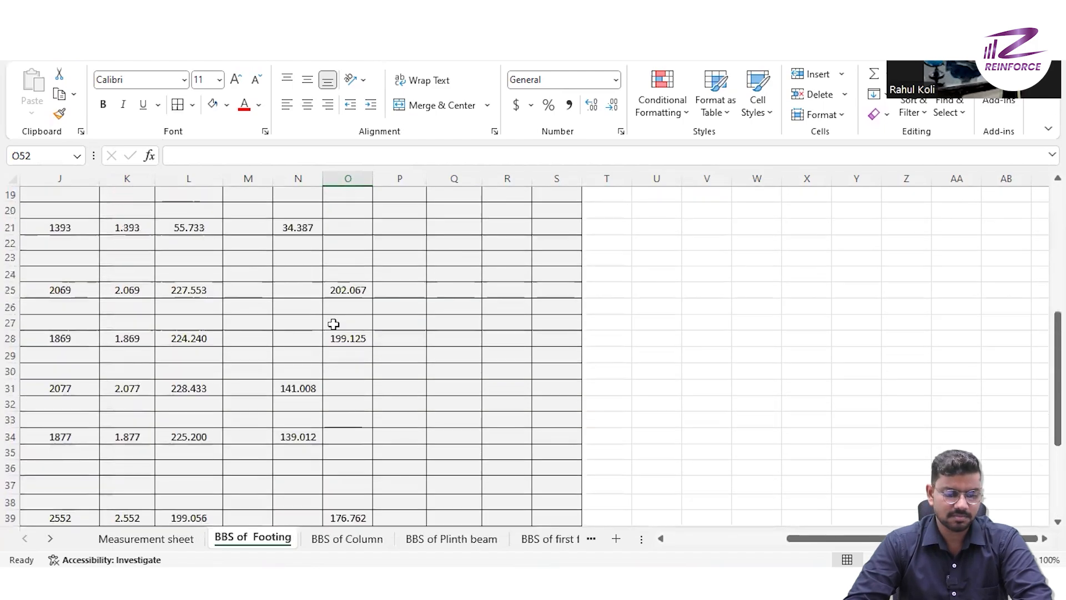
scroll(333, 324, left, 2)
scroll(333, 325, left, 3)
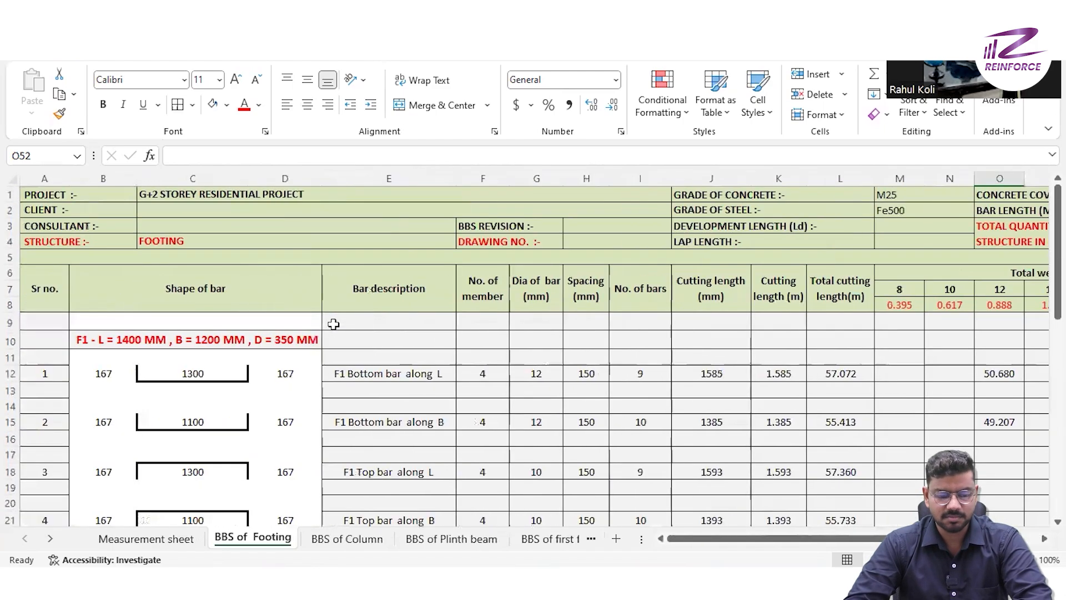
scroll(402, 471, down, 6)
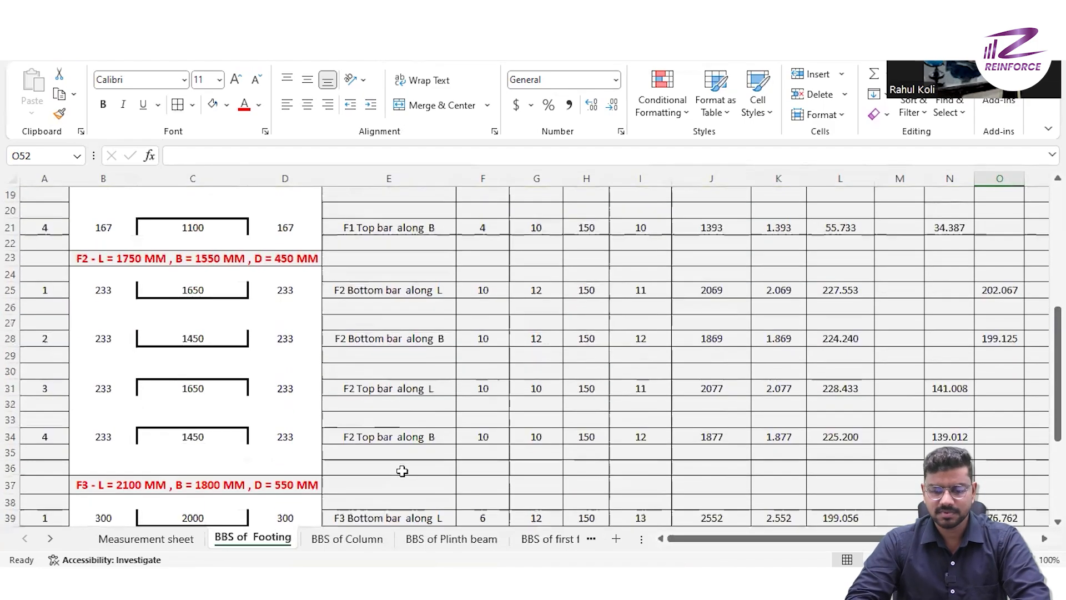
scroll(402, 471, right, 3)
scroll(402, 471, down, 6)
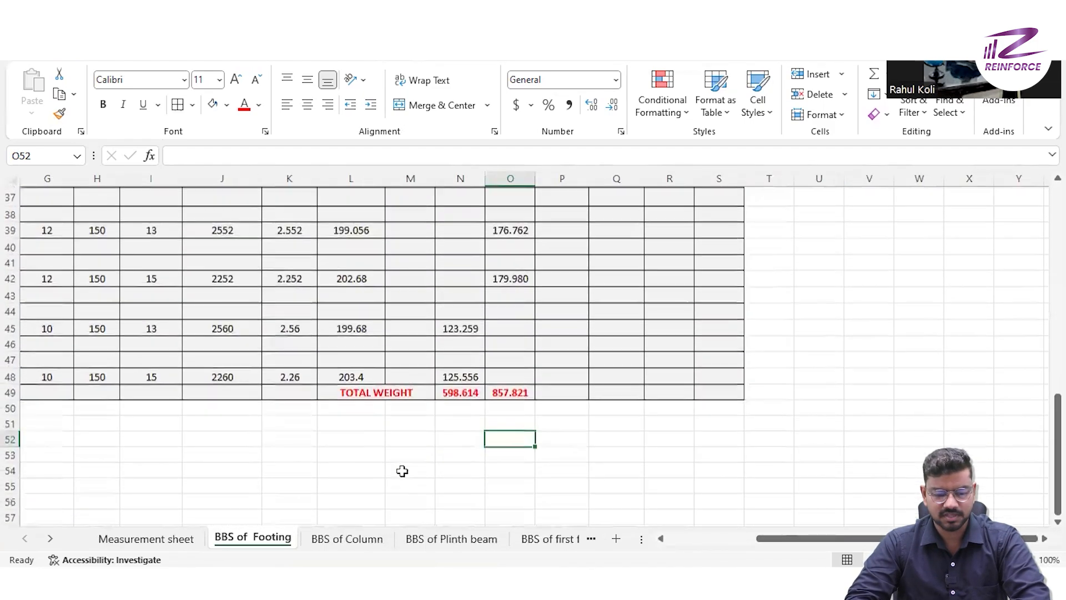
scroll(402, 471, up, 1)
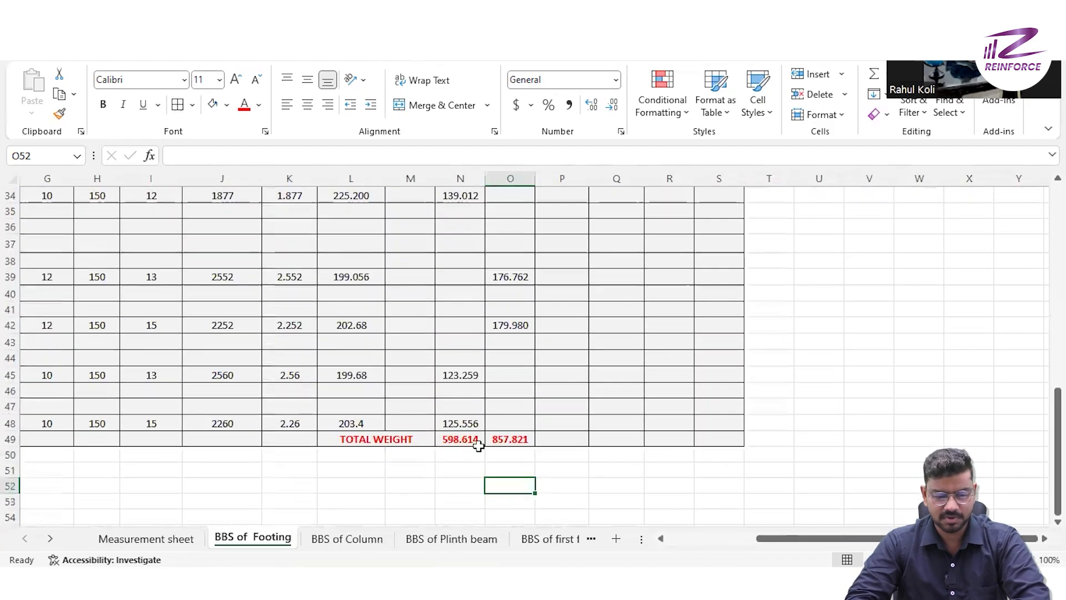
scroll(355, 402, up, 11)
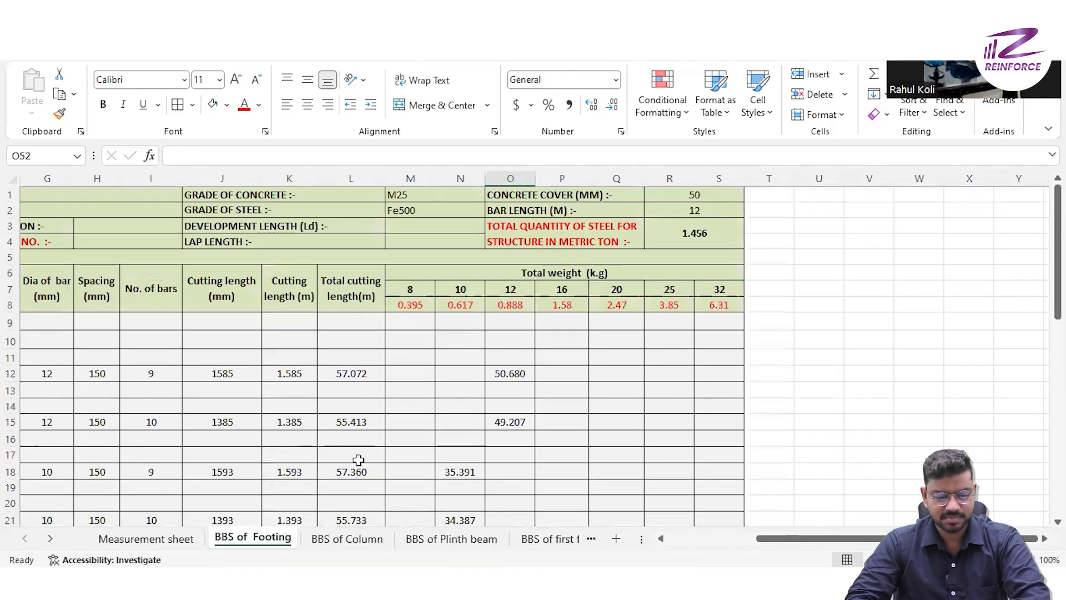
- Open the BBS of Column sheet and review its total weights and column bar entries
click(347, 538)
click(528, 413)
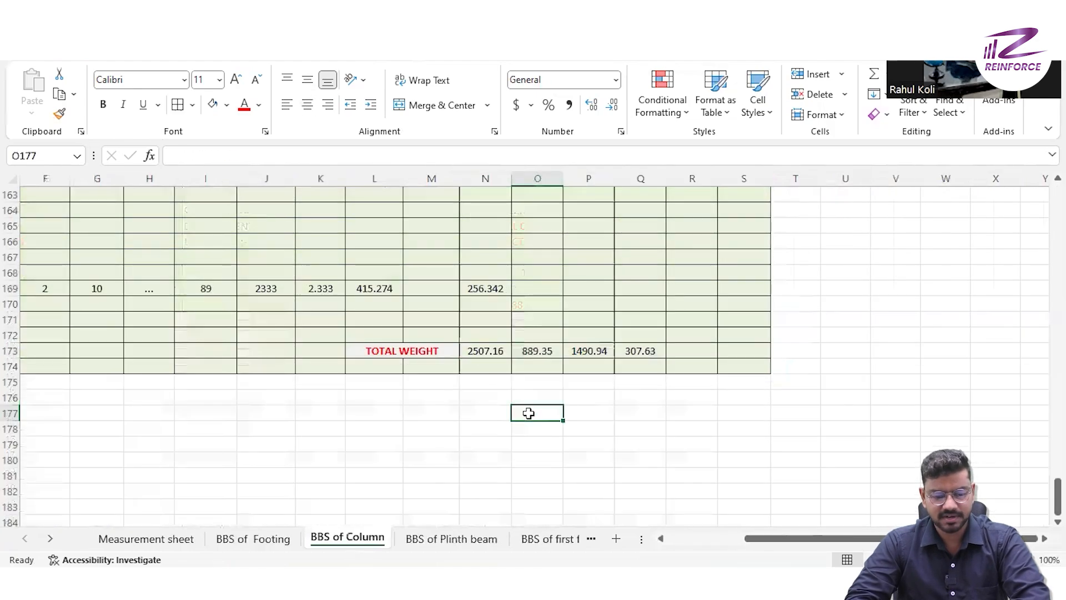
scroll(528, 413, up, 20)
scroll(528, 413, up, 20)
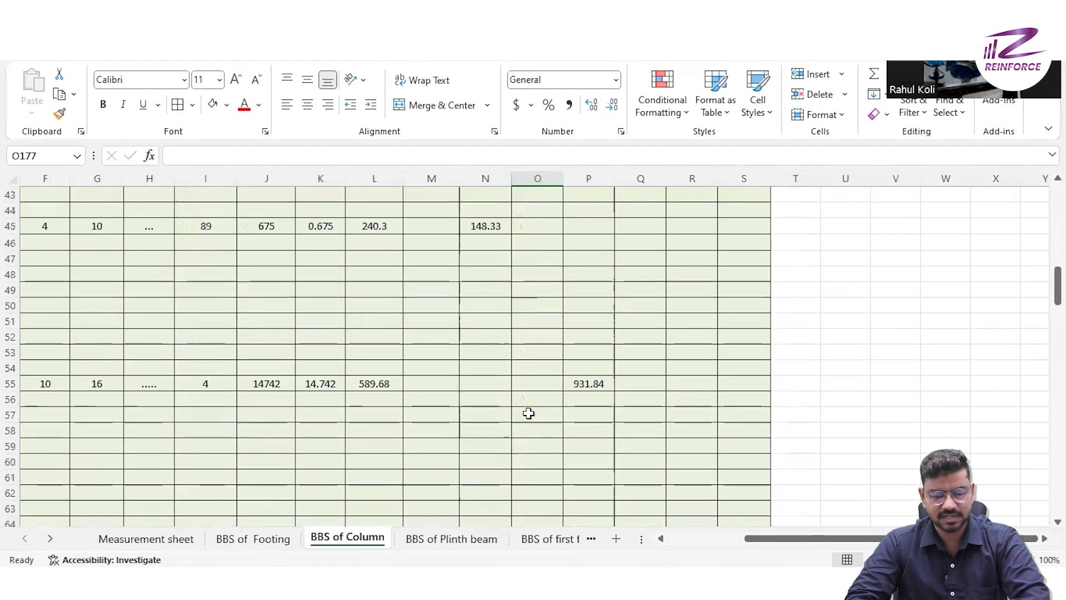
scroll(528, 413, left, 5)
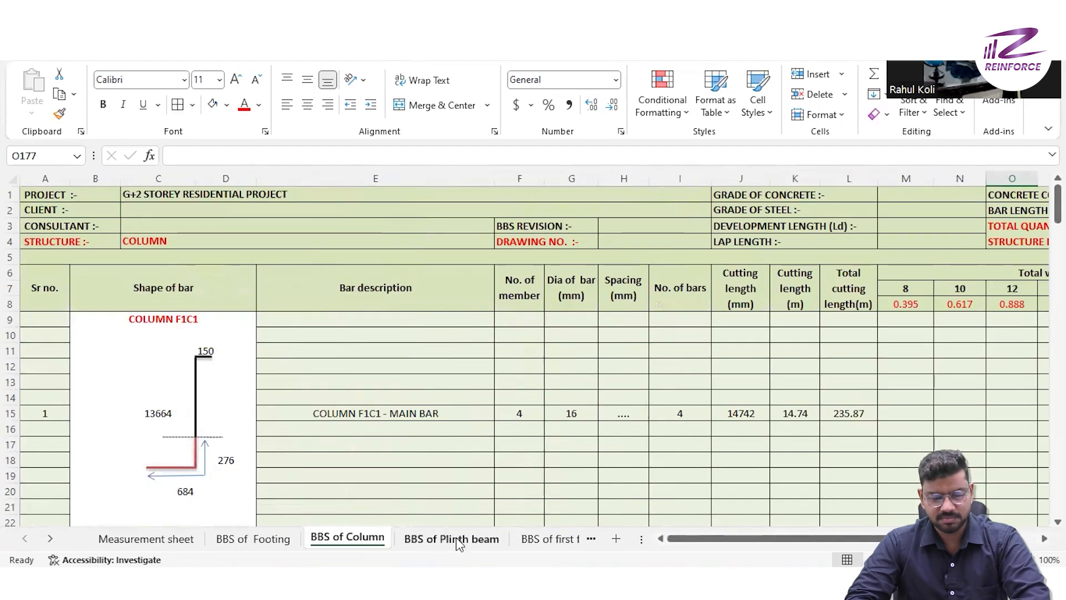
- Look through the remaining BBS sheets, from the plinth beam and floor beams to the floor slabs and staircase
click(455, 540)
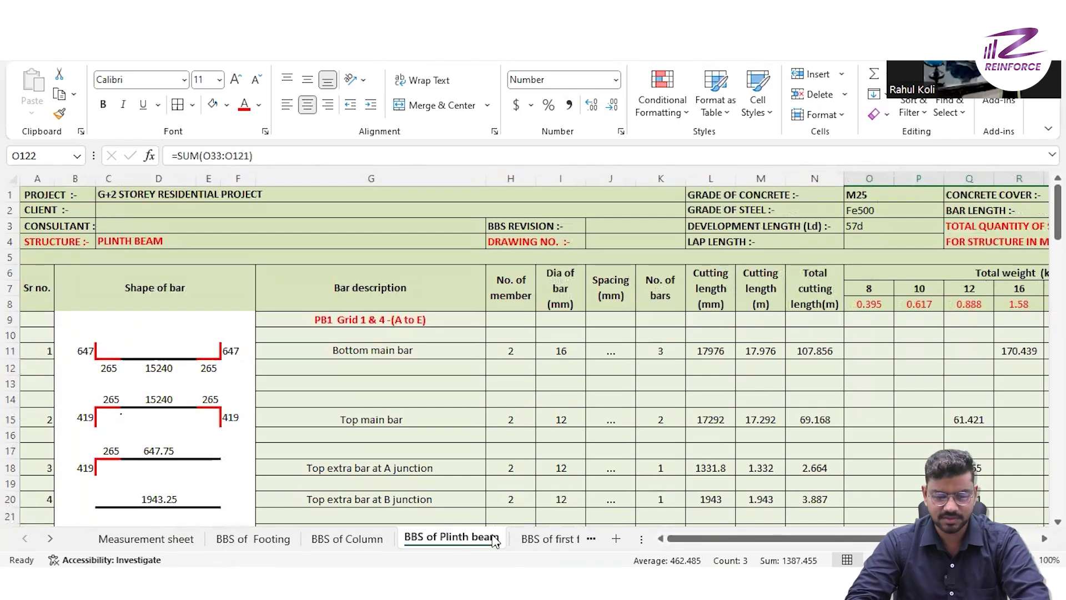
click(543, 540)
click(544, 539)
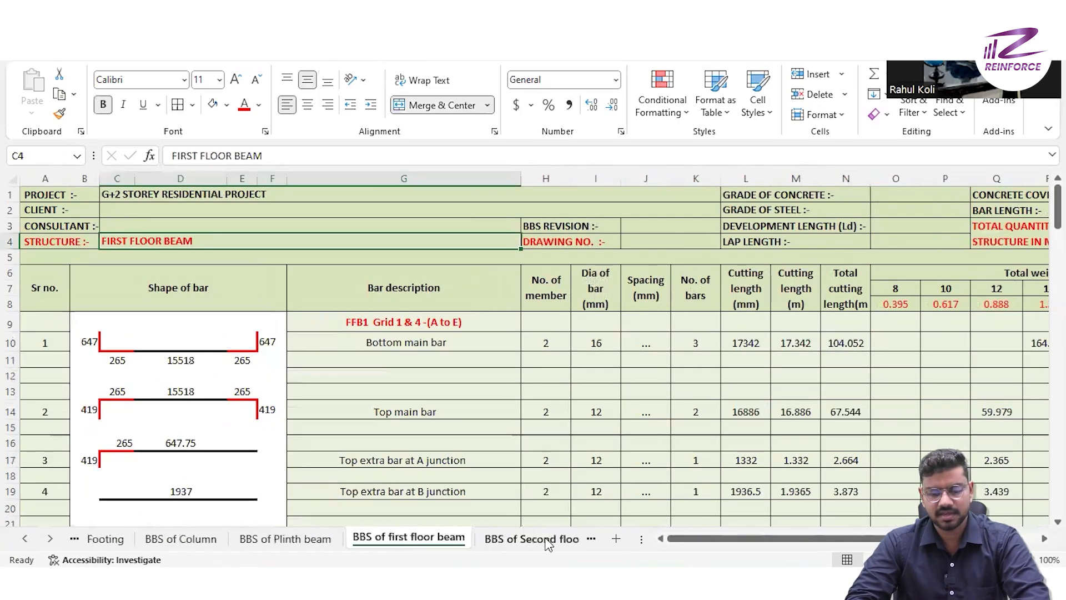
click(584, 546)
click(584, 546)
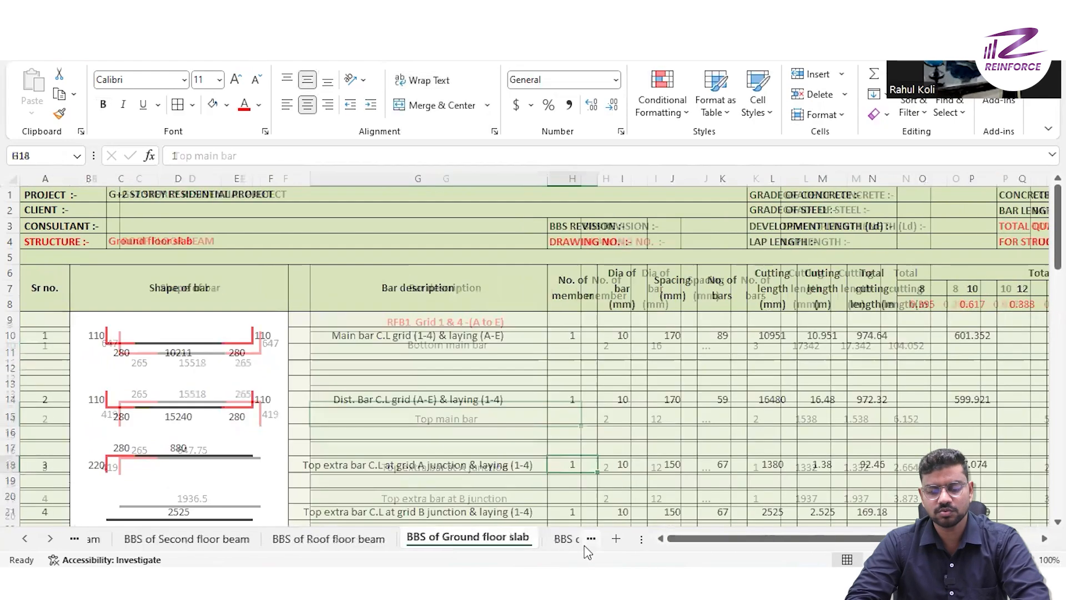
click(585, 547)
click(584, 547)
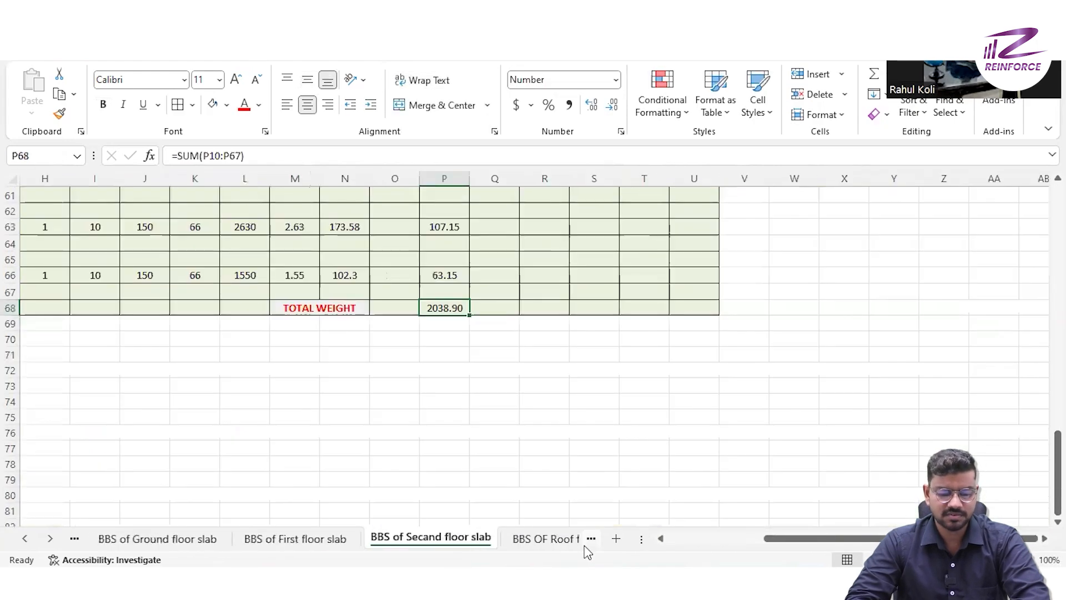
click(586, 549)
click(590, 542)
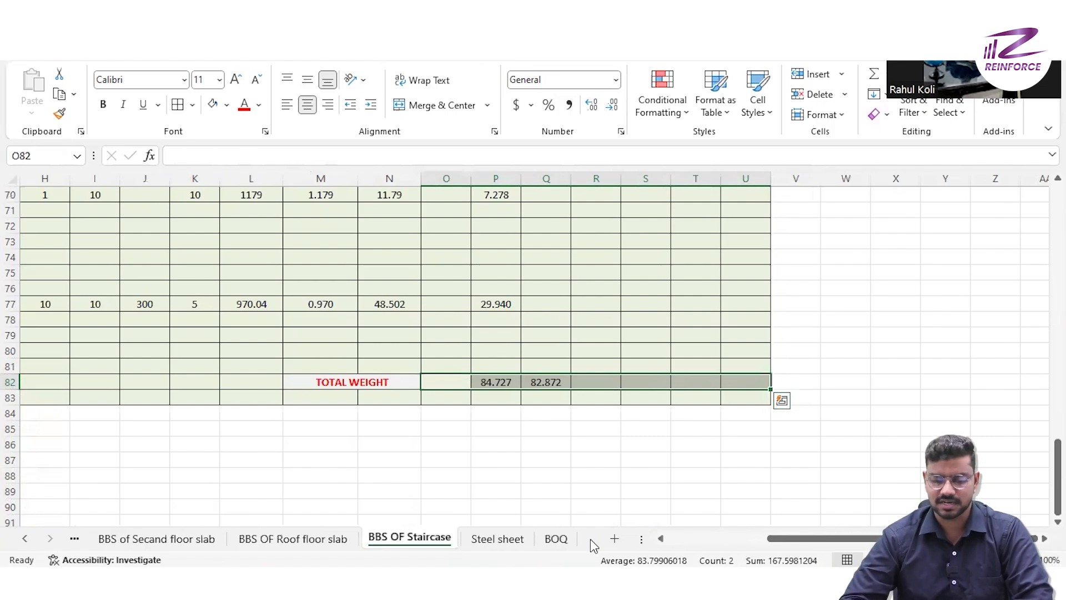
- On the Steel sheet, restore the undone bar descriptions in B11:B21, from "column total qty" through the floor quantities to "total stair case qty"
click(508, 540)
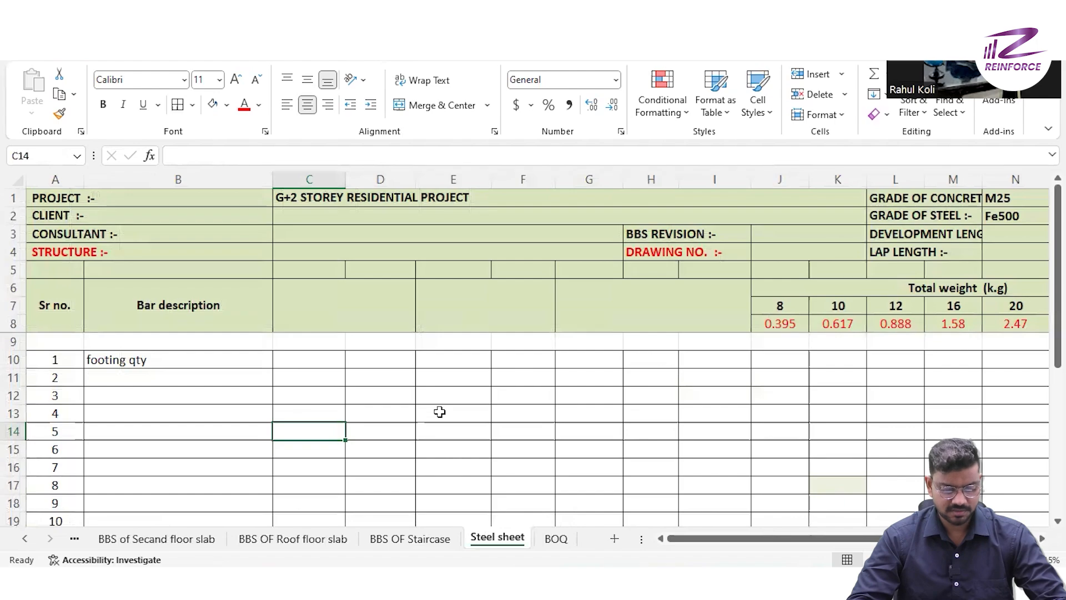
key(ctrl+z)
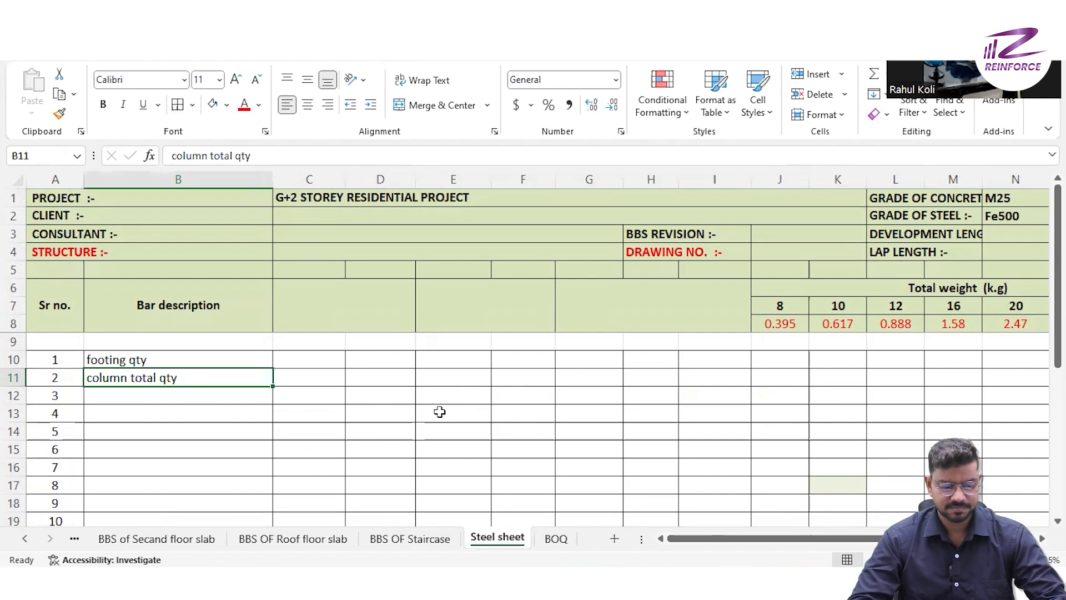
key(ctrl+y)
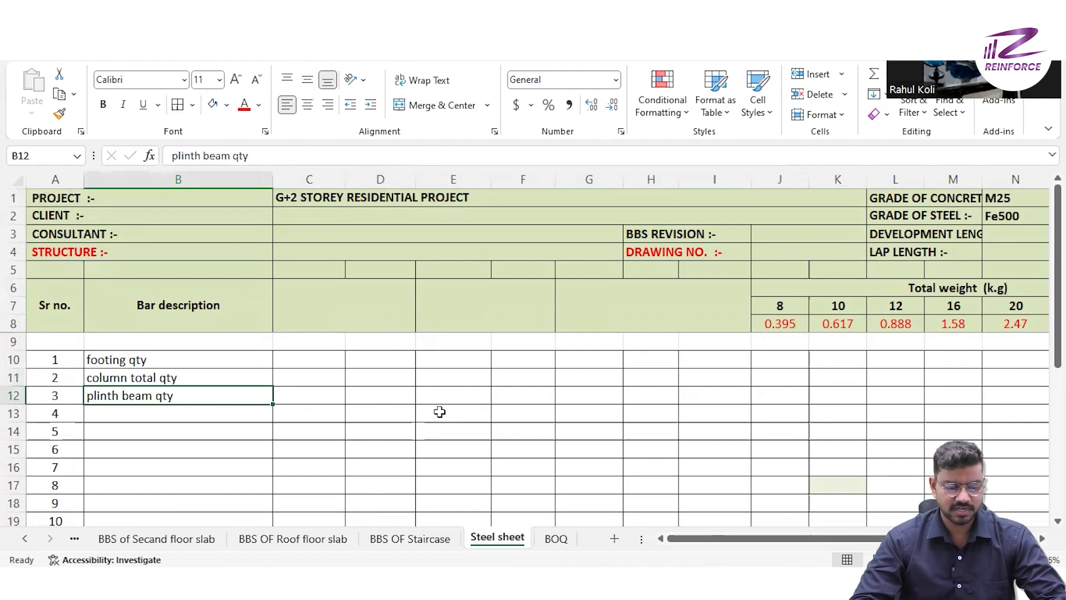
key(ctrl+y)
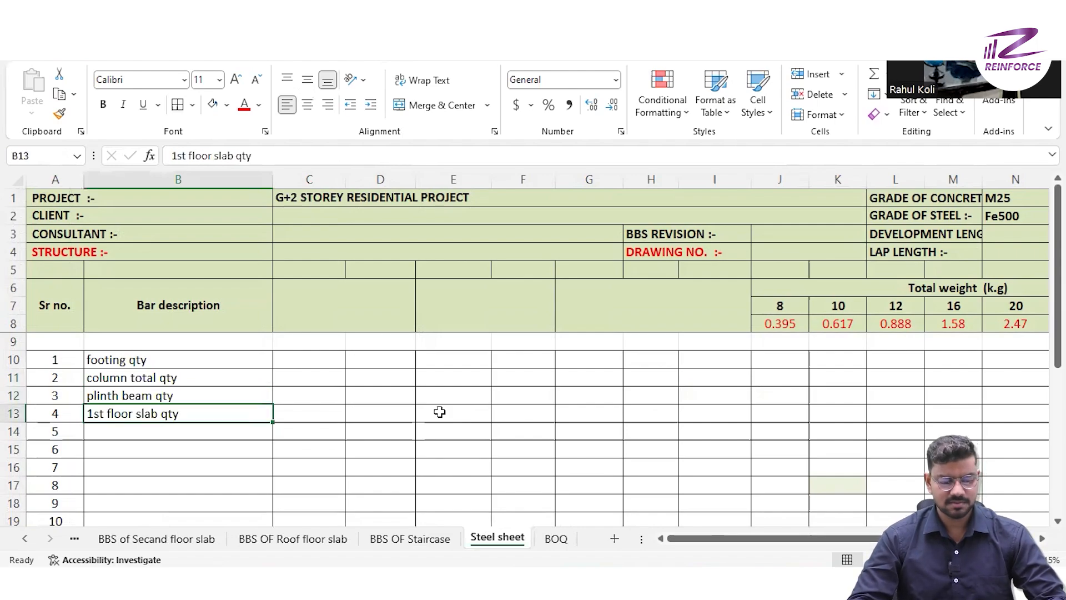
key(ctrl+y)
key(ctrl+y)
key(ctrl+y)
key(ctrl+y)
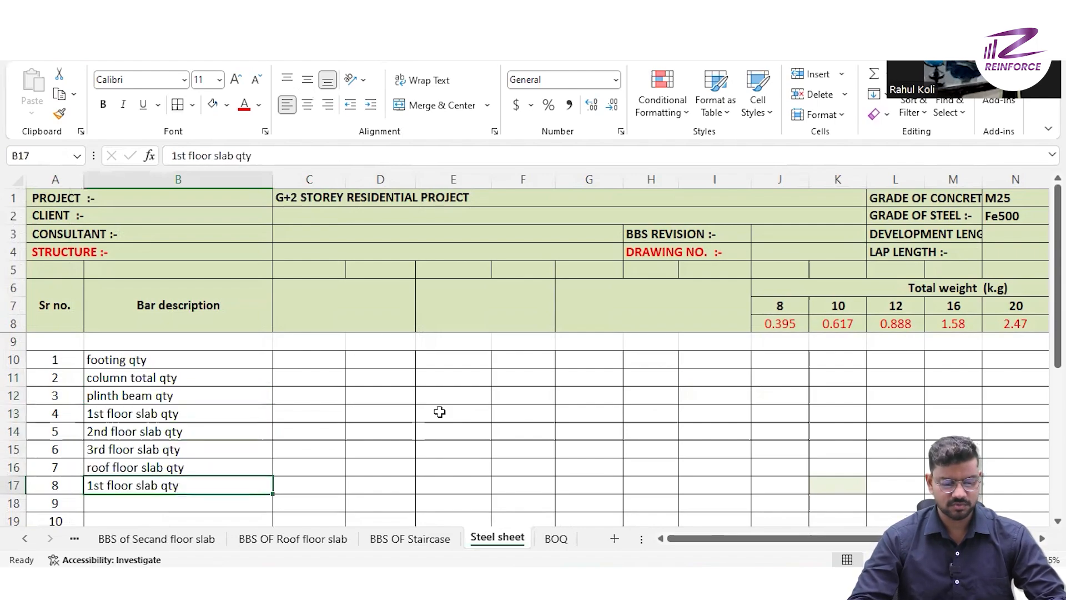
key(ctrl+y)
key(ctrl+y)
key(ctrl+y)
key(ctrl+y)
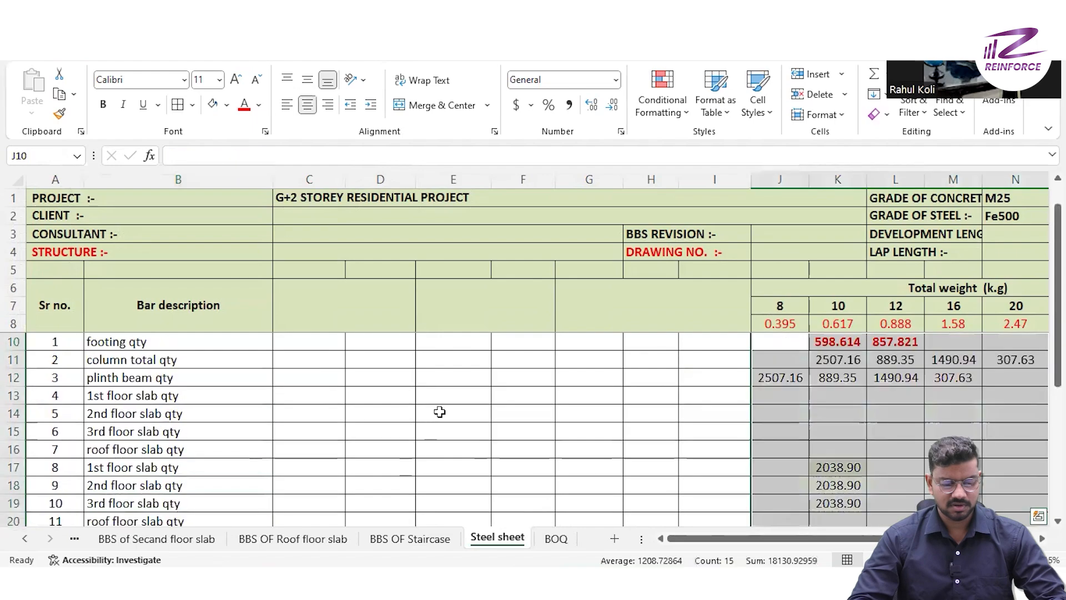
key(ctrl+y)
key(ctrl+y)
key(ctrl+y)
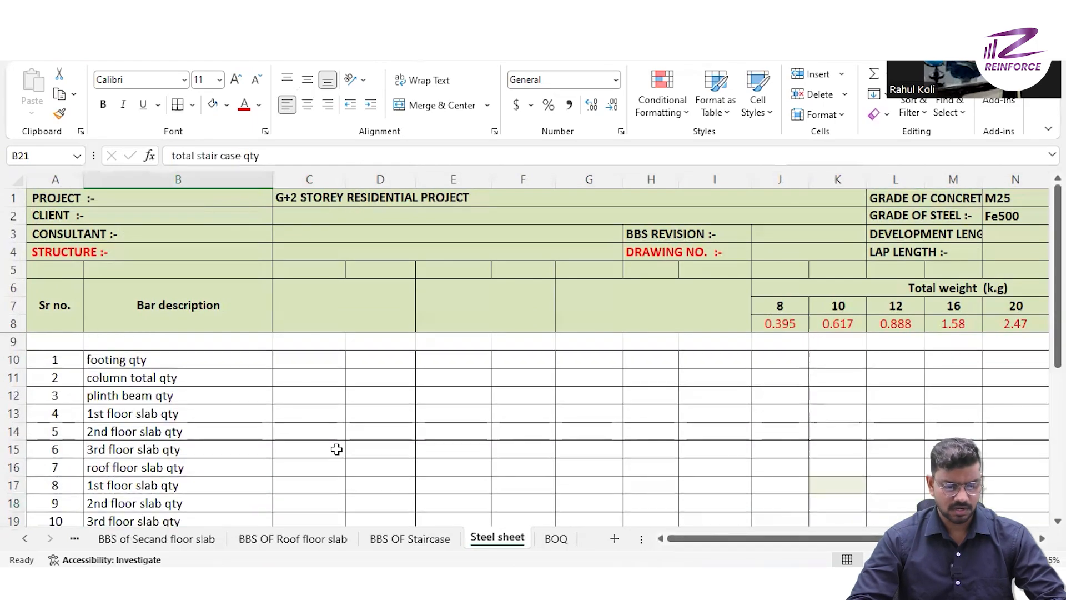
- On the Steel sheet, change the bar description in B13 to "1st floor beam qty"
scroll(331, 446, down, 1)
scroll(332, 446, up, 1)
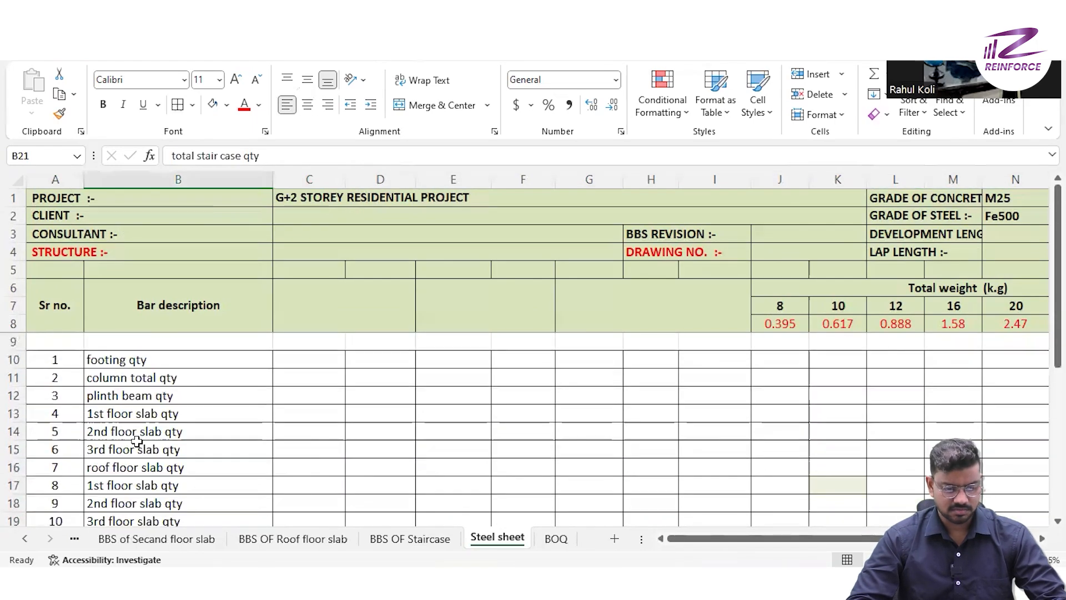
double_click(148, 417)
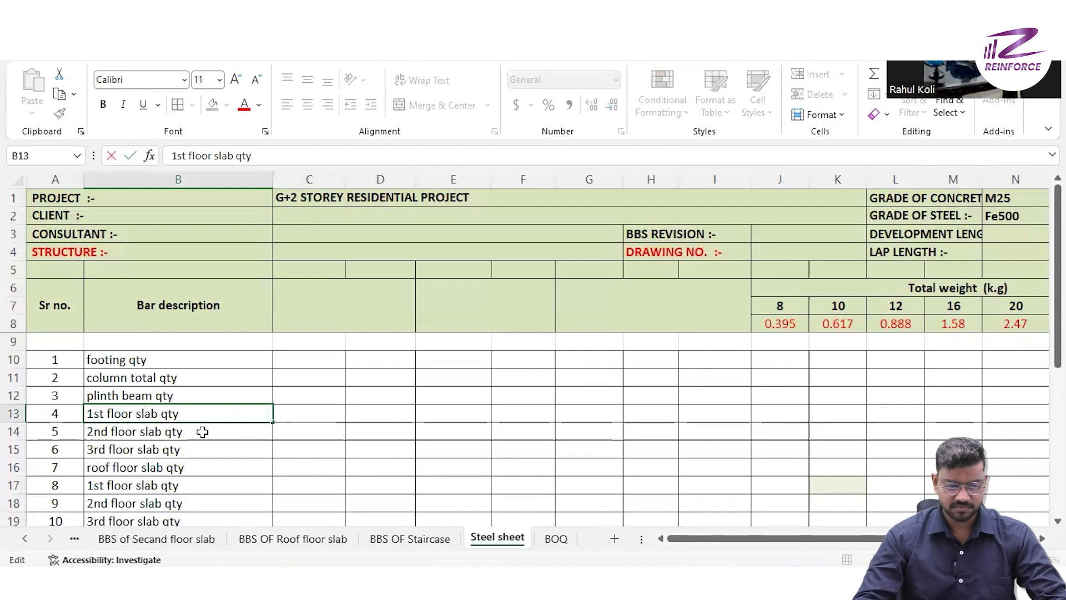
key(BackSpace)
key(BackSpace)
key(BackSpace)
key(BackSpace)
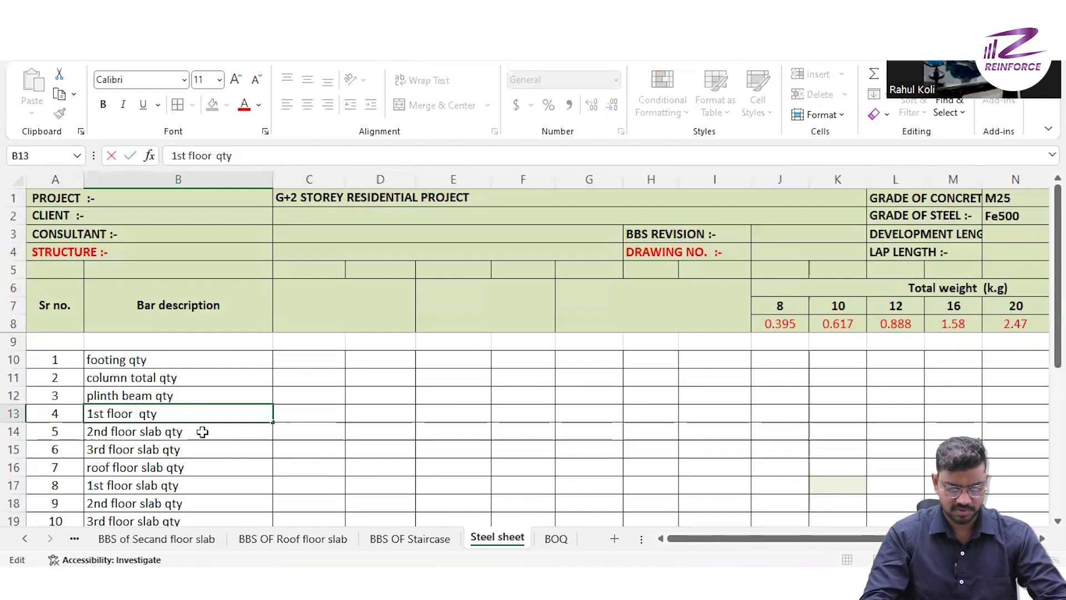
text(beam)
key(Return)
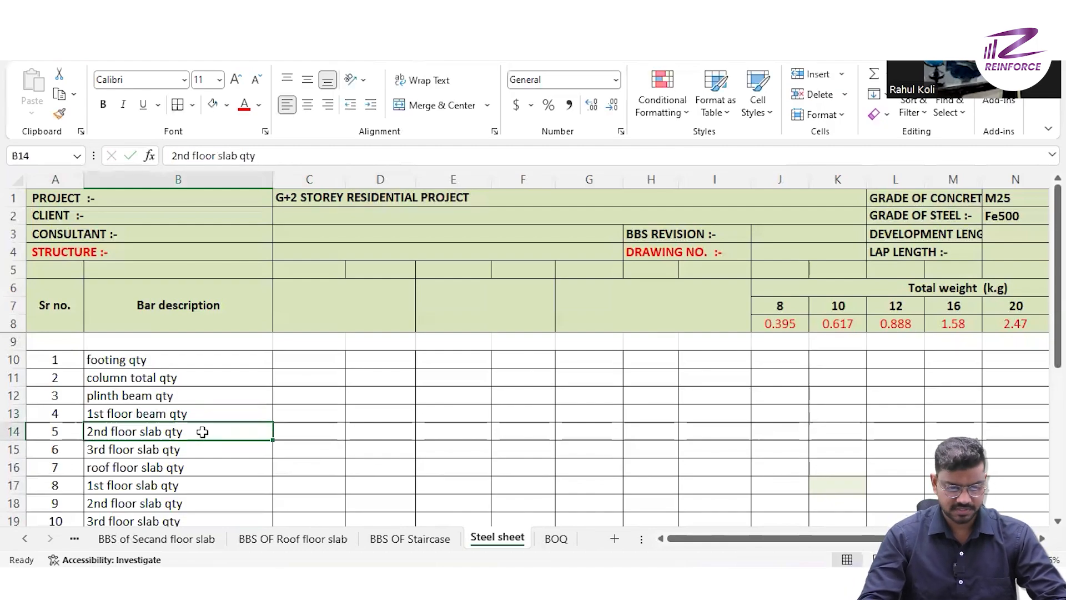
- Change the bar descriptions in B14:B16 to "2nd floor beam qty", "3rd floor beam qty" and "roof floor beam qty"
double_click(161, 433)
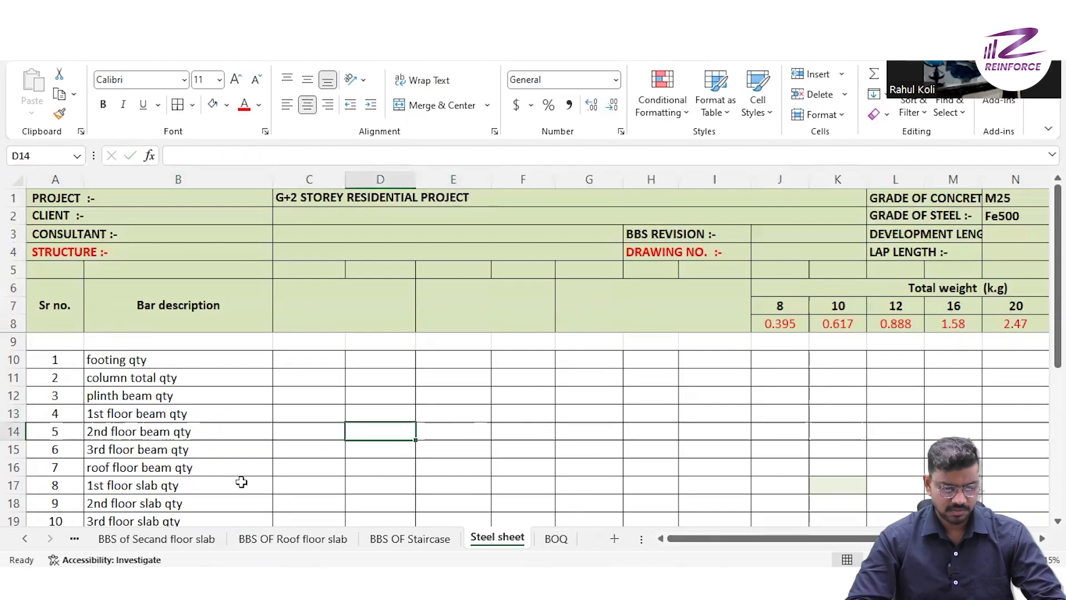
scroll(241, 482, down, 1)
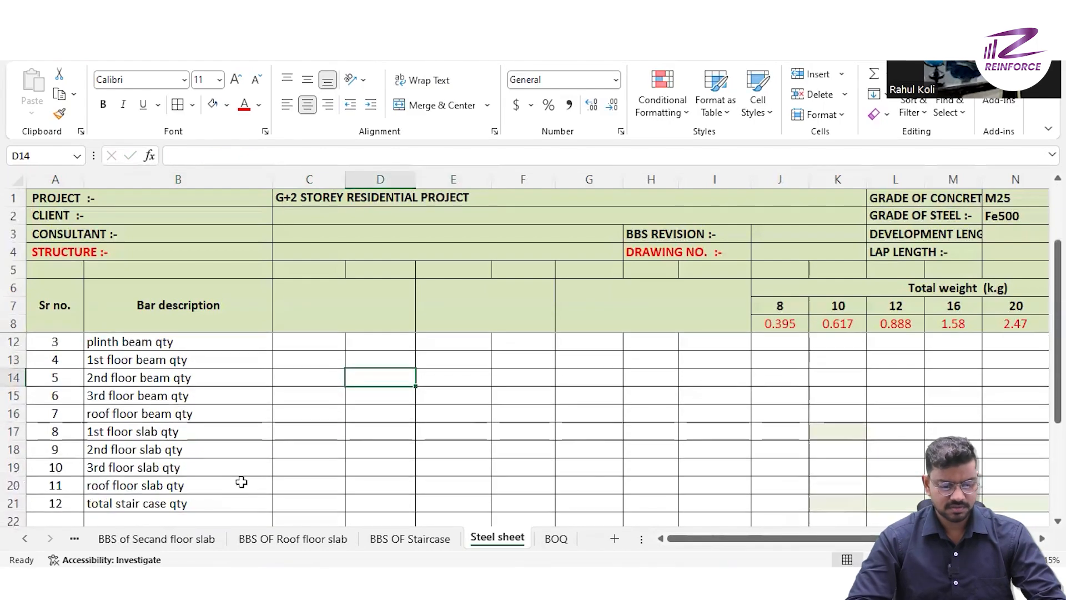
scroll(241, 482, up, 1)
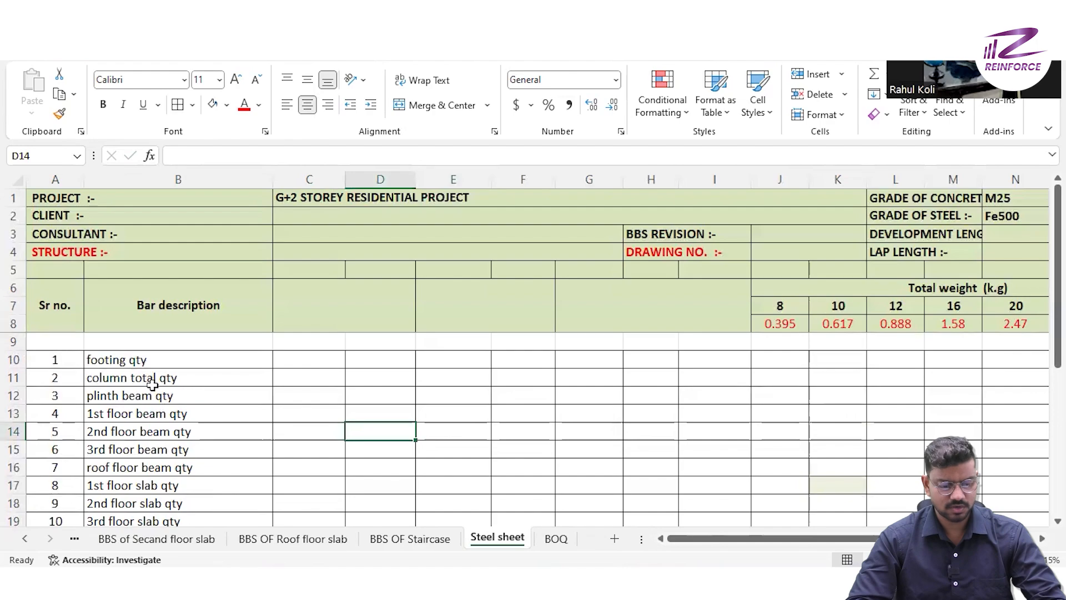
scroll(183, 433, down, 2)
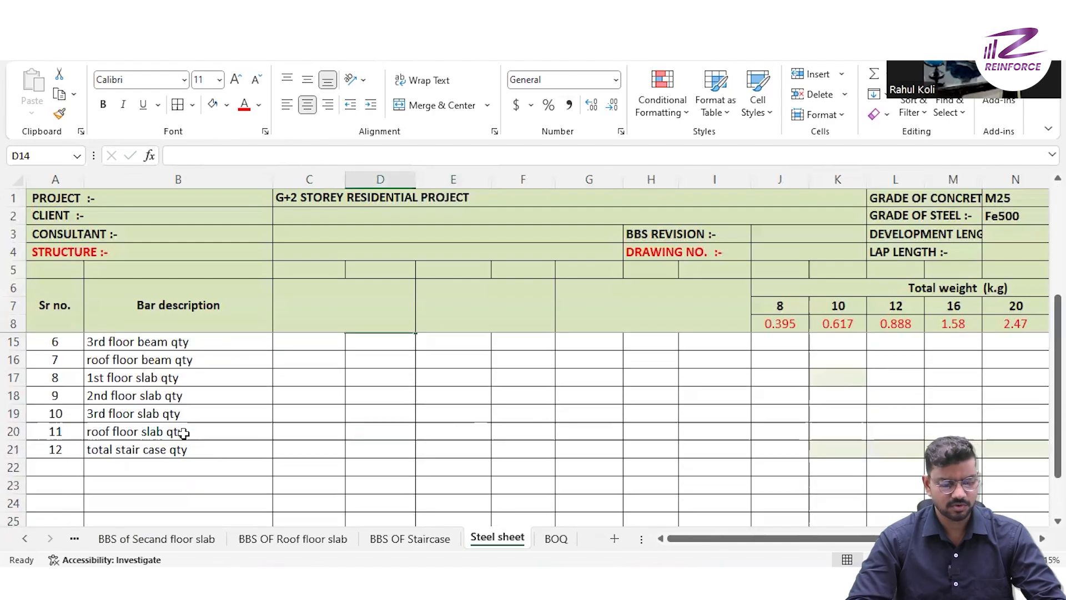
scroll(184, 433, up, 2)
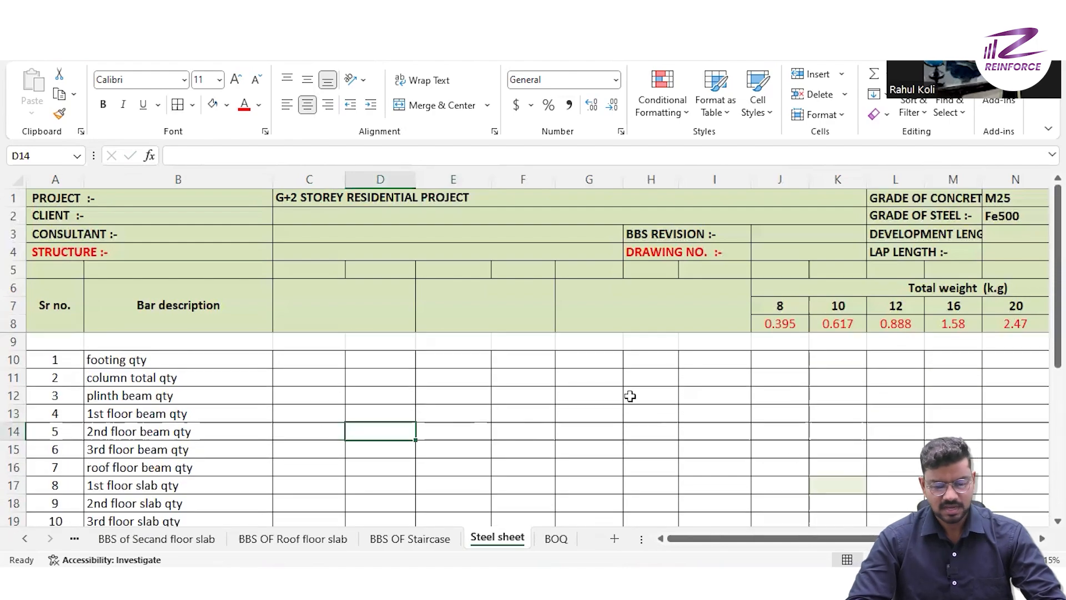
- Review the Steel sheet's weight columns from 8 to 32 mm and open the BBS of Footing sheet
scroll(812, 423, right, 2)
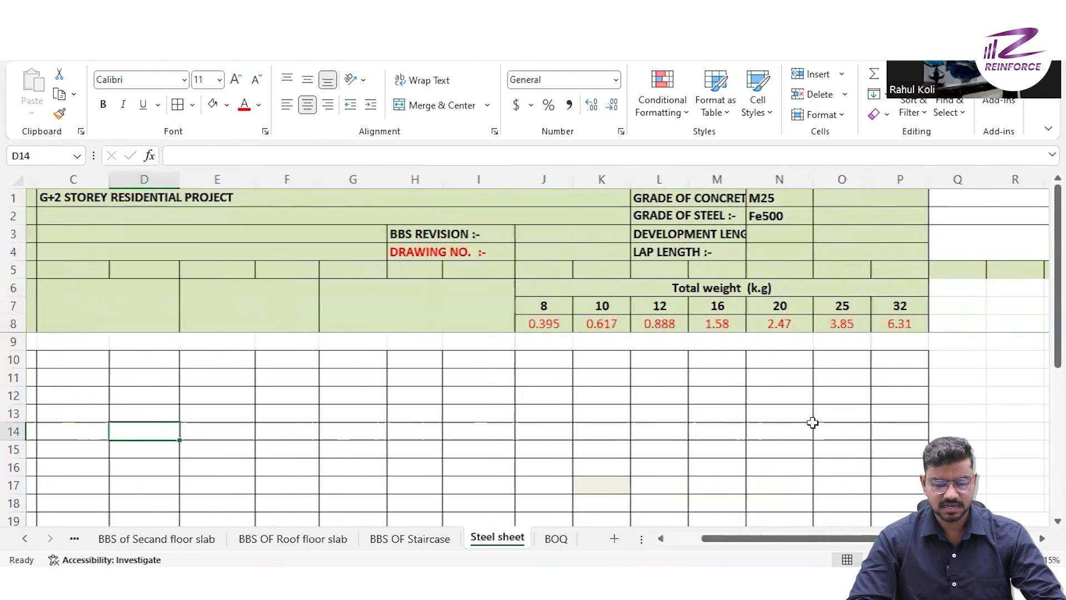
scroll(812, 422, right, 1)
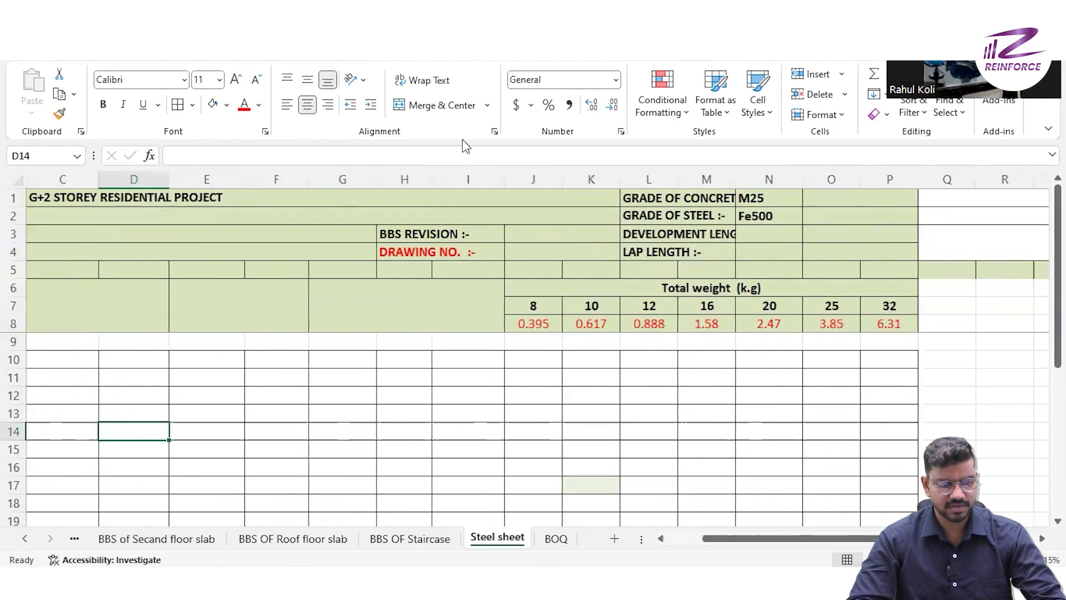
scroll(533, 355, left, 3)
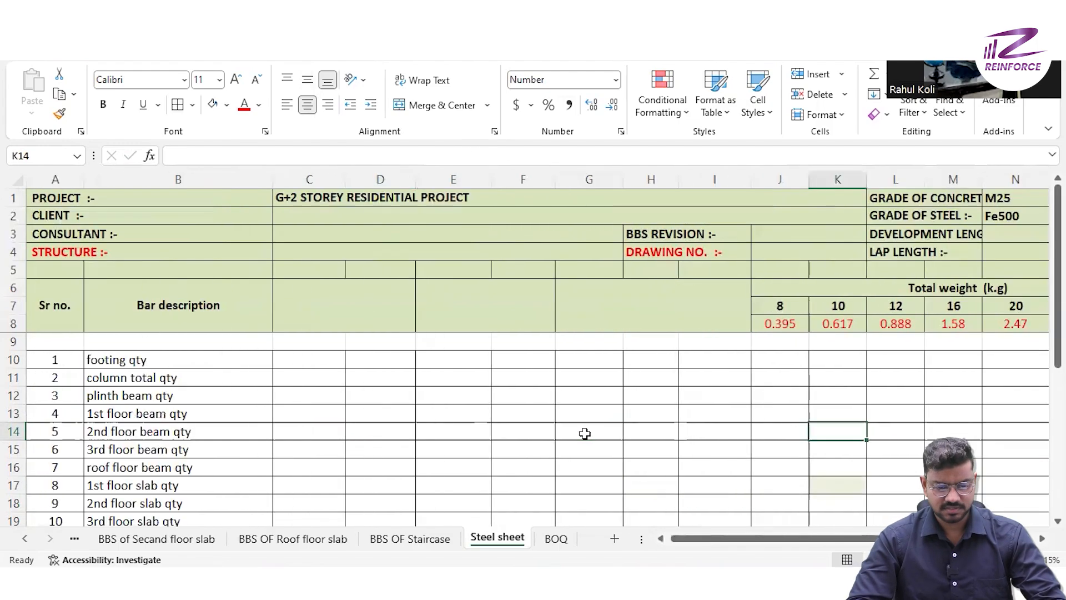
click(179, 360)
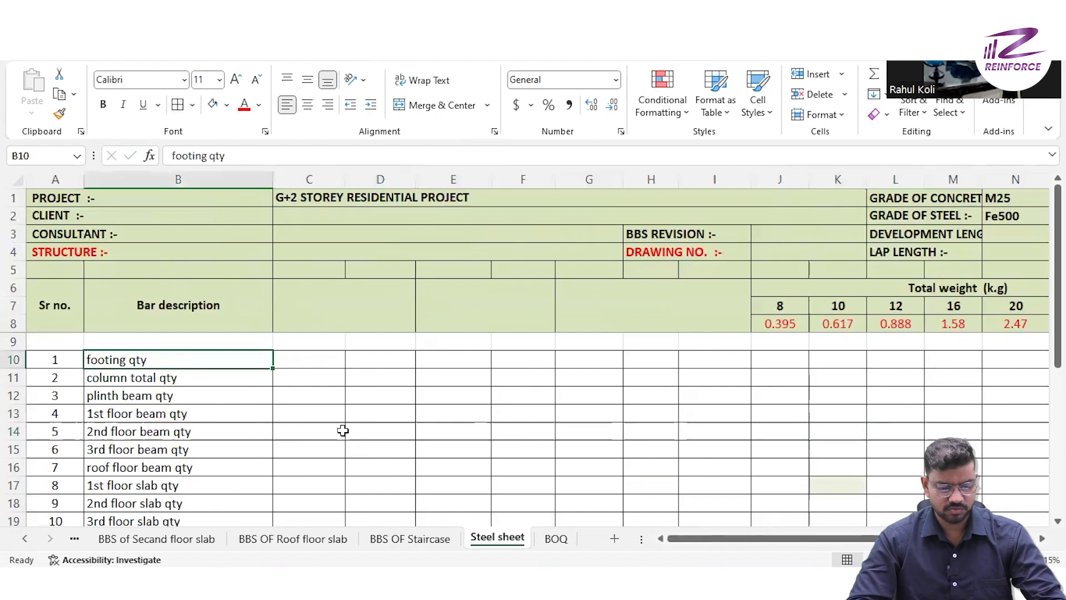
click(74, 538)
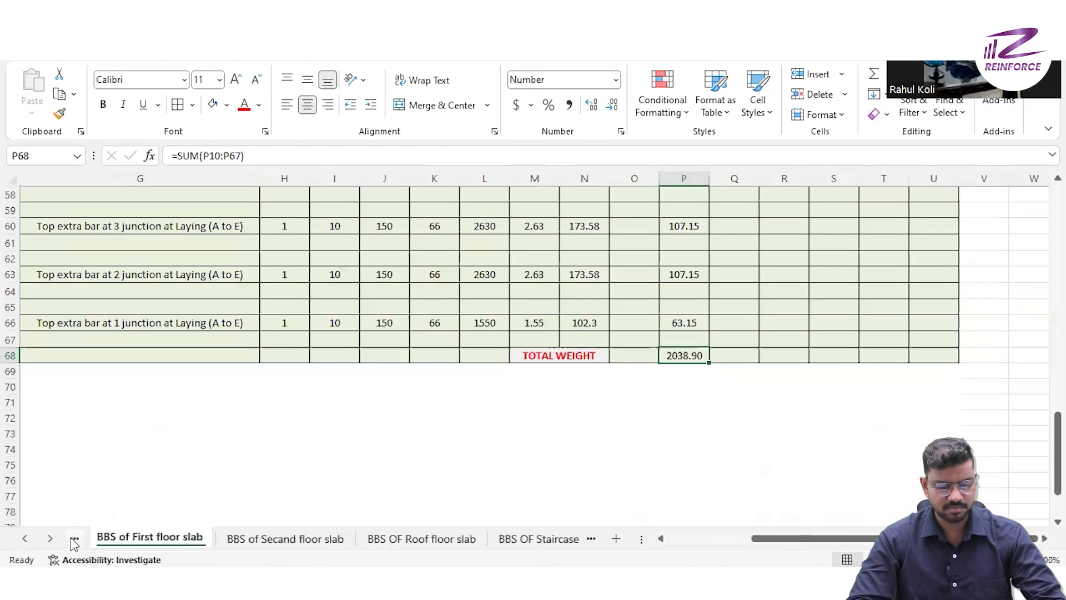
click(74, 539)
click(73, 538)
click(74, 539)
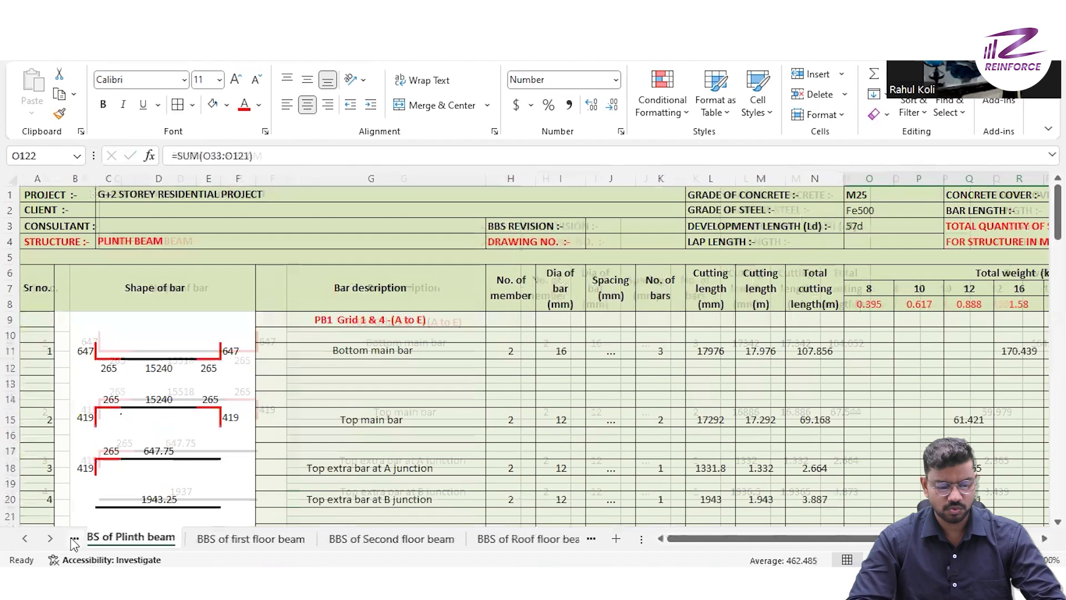
click(73, 539)
click(74, 539)
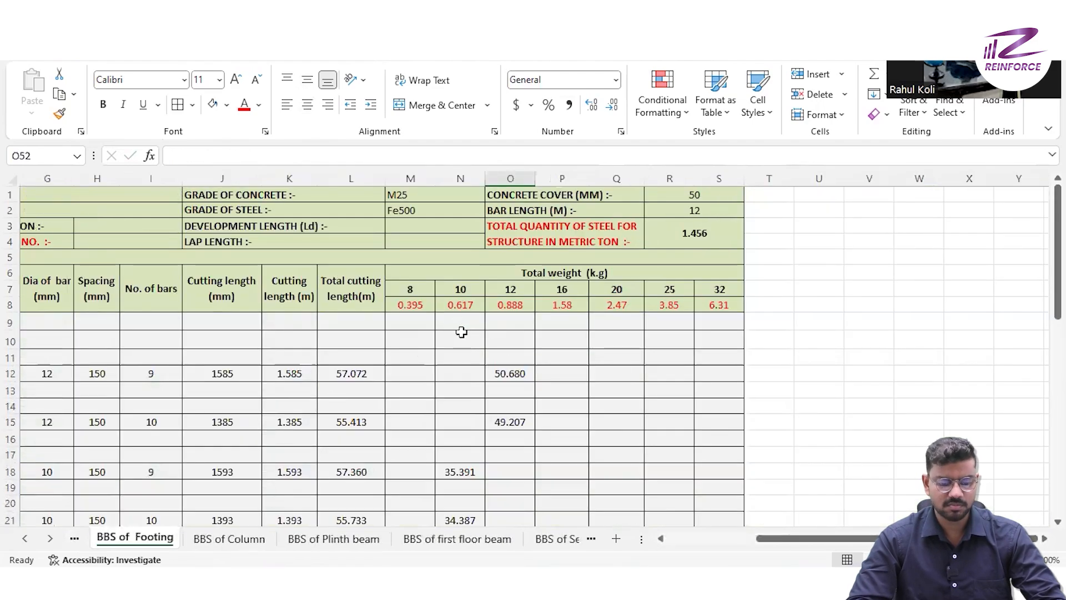
- Copy the footing TOTAL WEIGHT values in N49:O49 into the 10 and 12 mm cells of the Steel sheet's footing qty row
scroll(511, 362, down, 12)
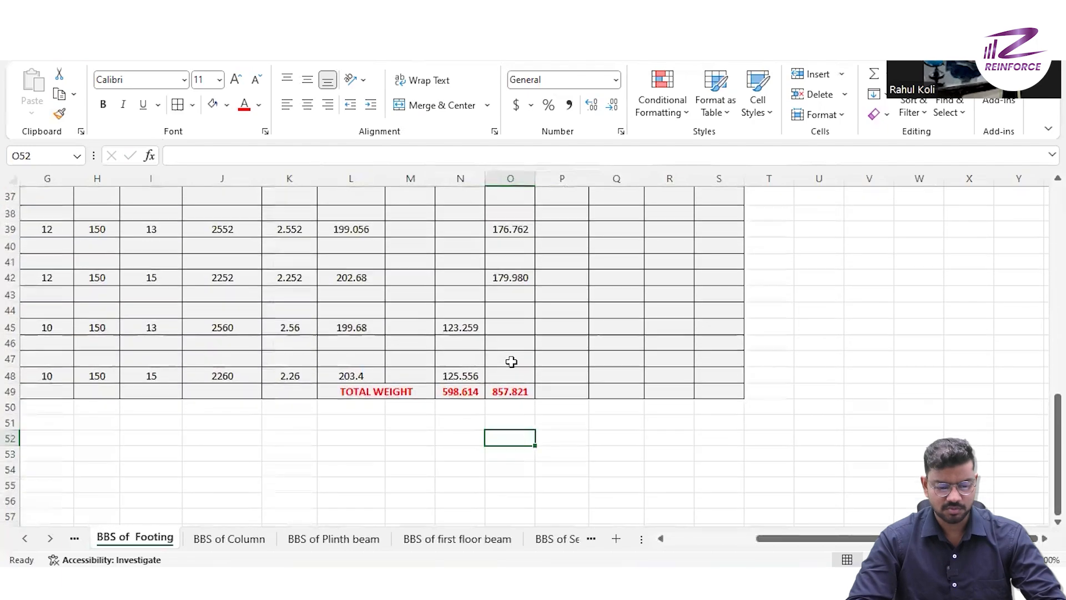
click(473, 393)
key(shift+Right)
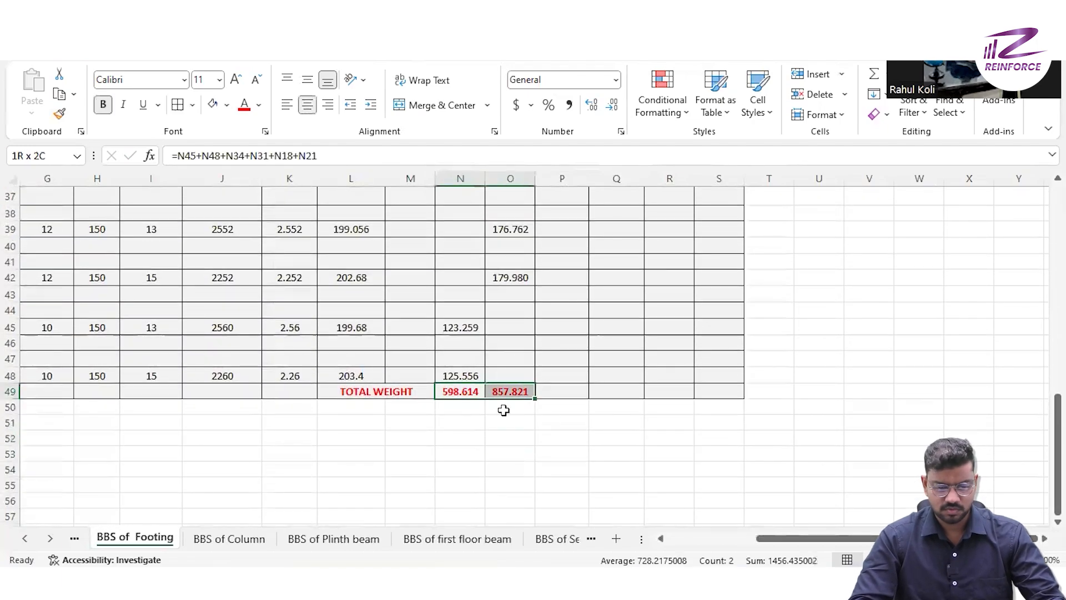
key(ctrl+c)
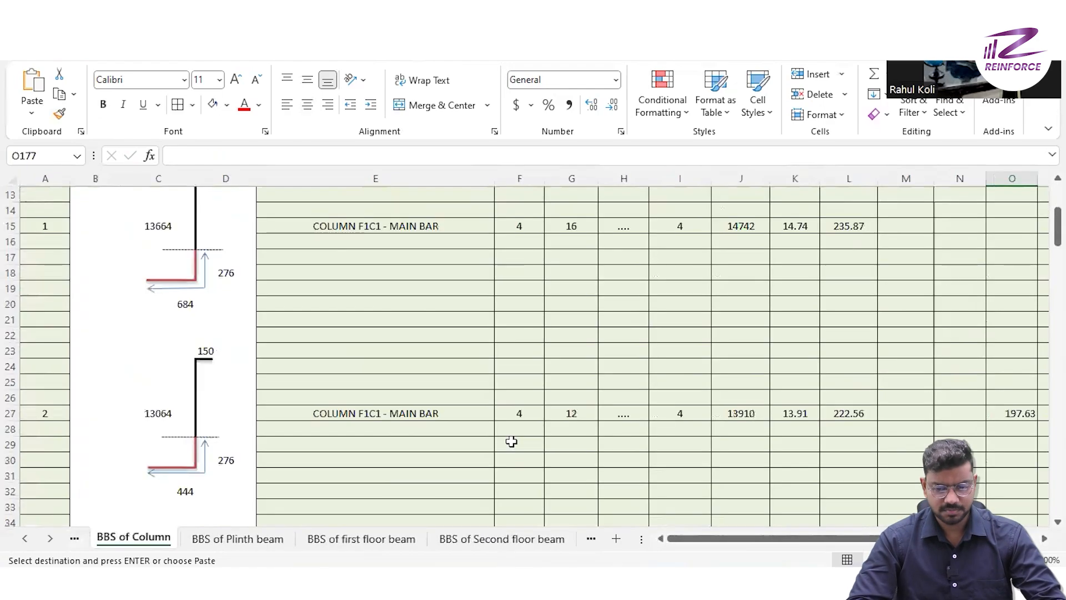
- Copy the TOTAL WEIGHT values for 10 to 20 mm bars in N173:Q173 of the BBS of Column sheet
scroll(506, 444, right, 3)
scroll(505, 444, up, 4)
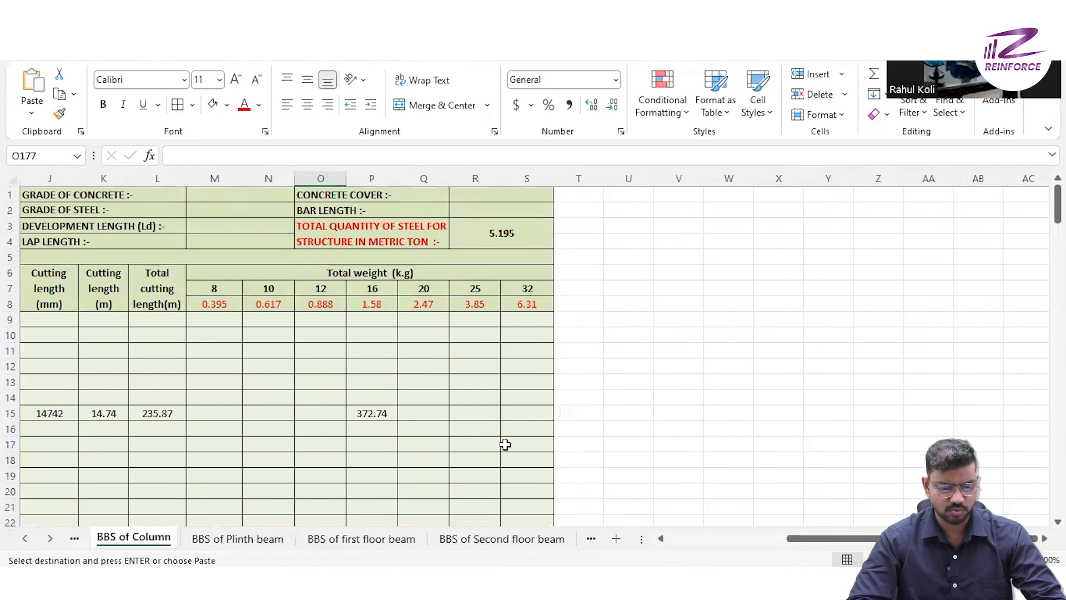
scroll(505, 444, down, 4)
scroll(505, 445, up, 3)
scroll(505, 444, down, 4)
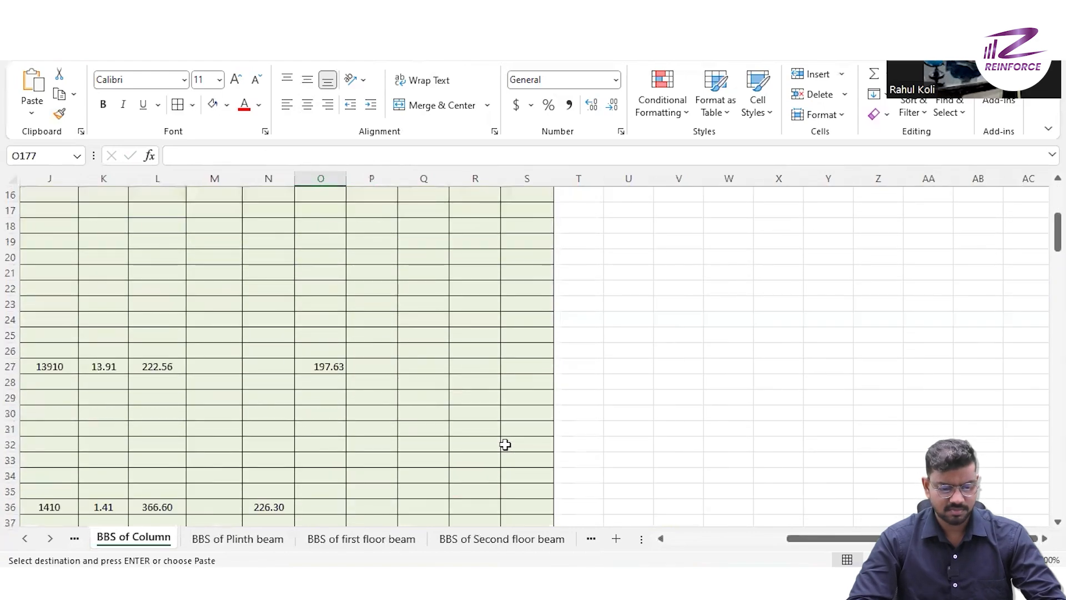
scroll(504, 444, down, 18)
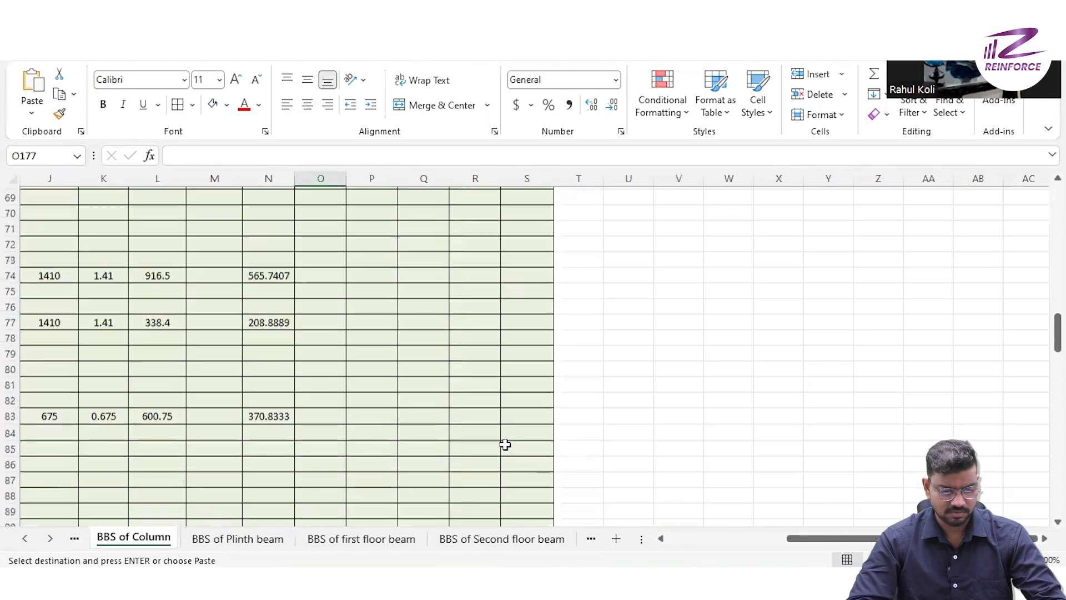
scroll(505, 444, down, 20)
drag(268, 398, 413, 398)
key(ctrl+c)
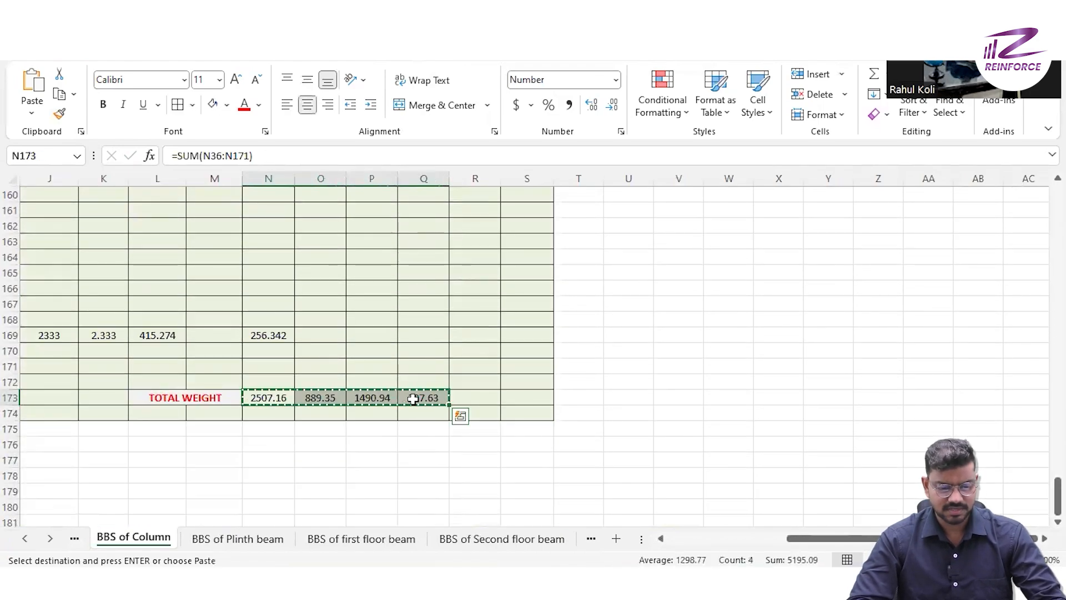
- Paste the copied column totals into K11:N11 of the Steel sheet's column total qty row
scroll(423, 482, up, 8)
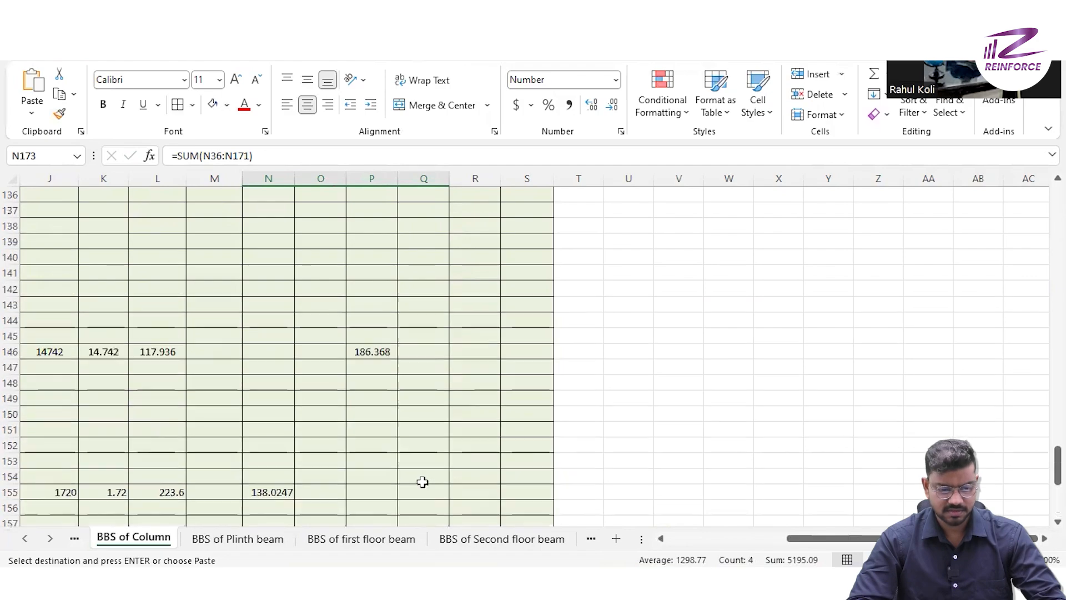
scroll(423, 482, up, 20)
click(592, 540)
click(592, 539)
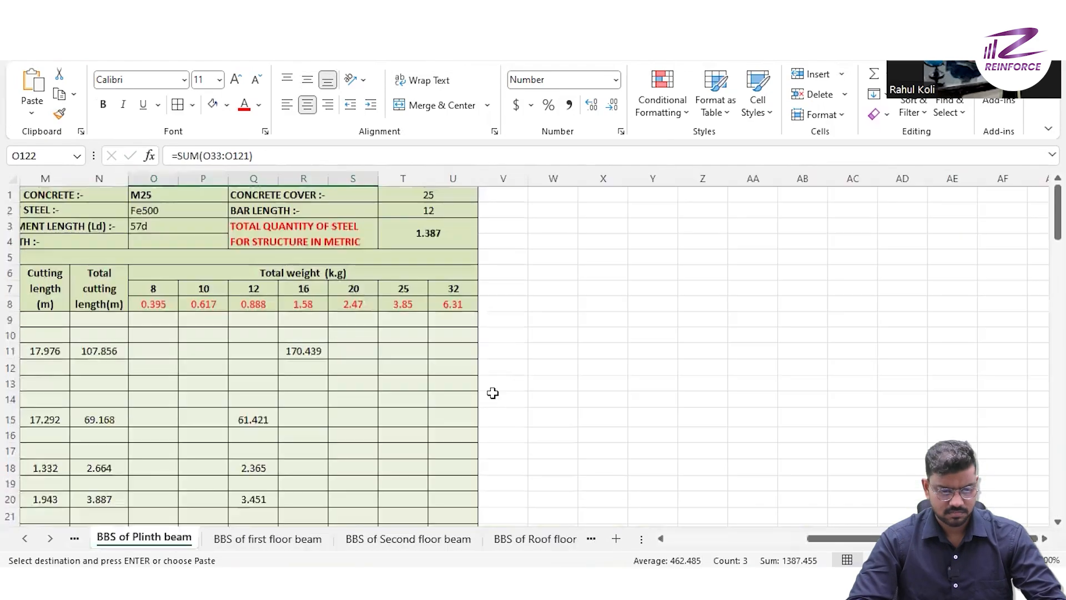
- Copy the TOTAL WEIGHT values in O122:R122 of BBS of Plinth beam into J12:M12 of the Steel sheet
scroll(492, 394, down, 11)
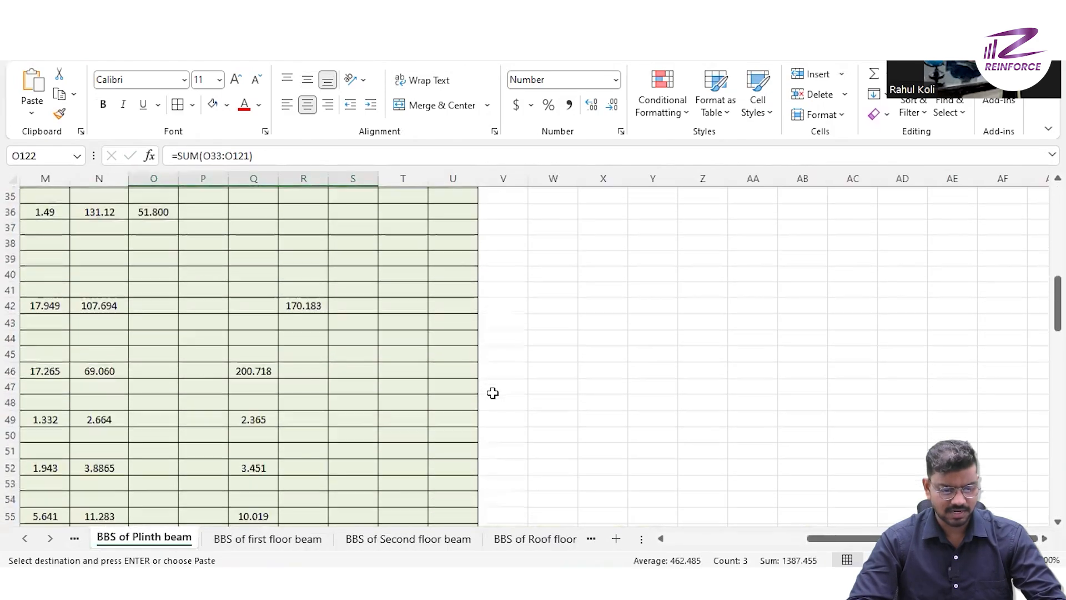
scroll(492, 393, down, 18)
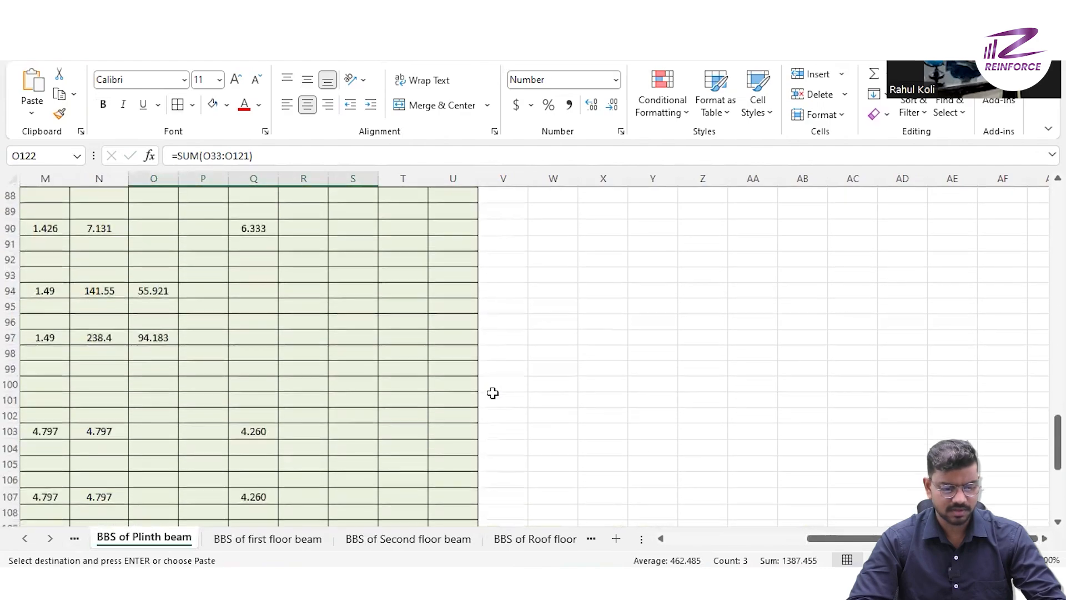
scroll(493, 393, down, 6)
click(150, 447)
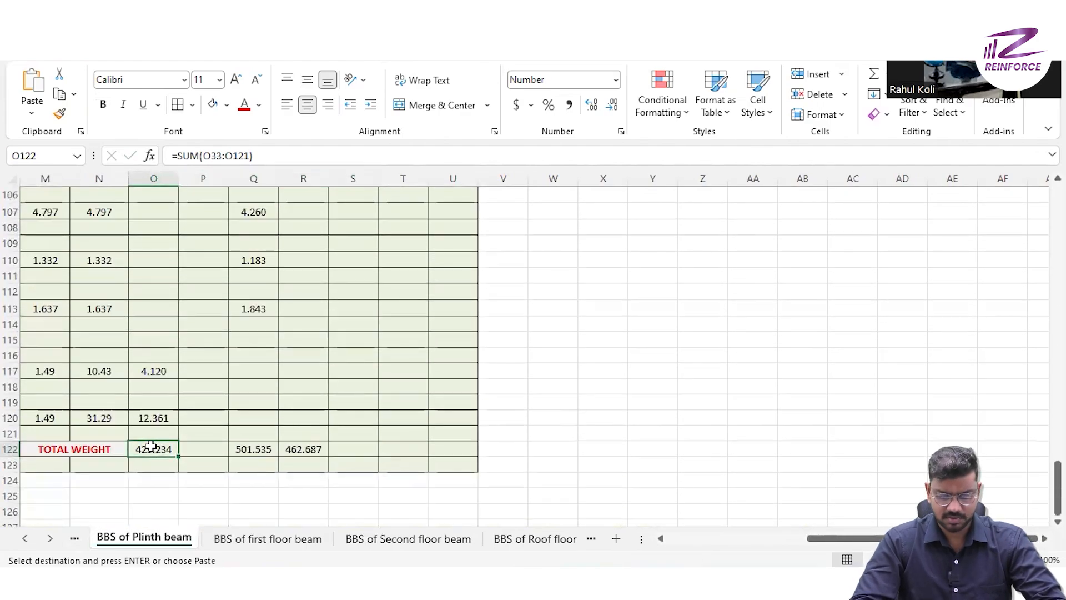
drag(151, 447, 311, 449)
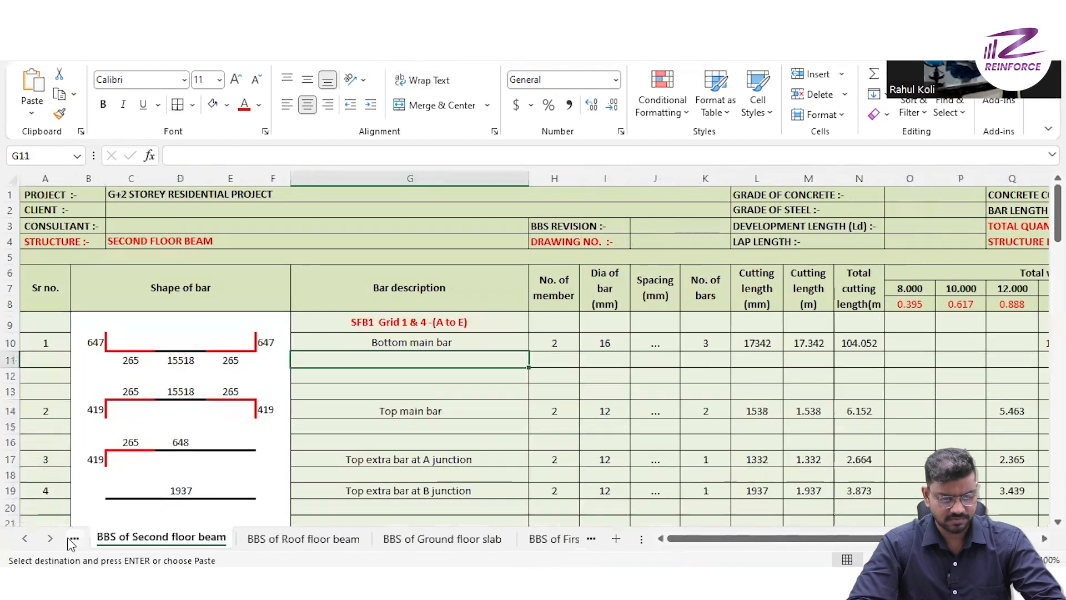
- Paste the first floor beam total weights into J13:M13 of the Steel sheet's 1st floor beam qty row
text(423.234		518.677	640.142)
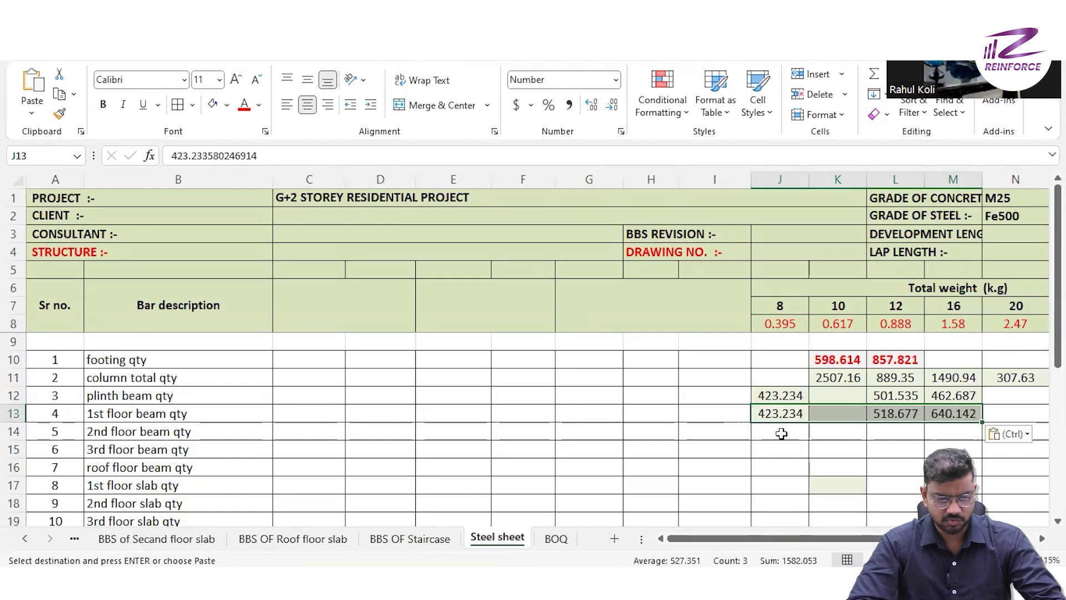
click(781, 433)
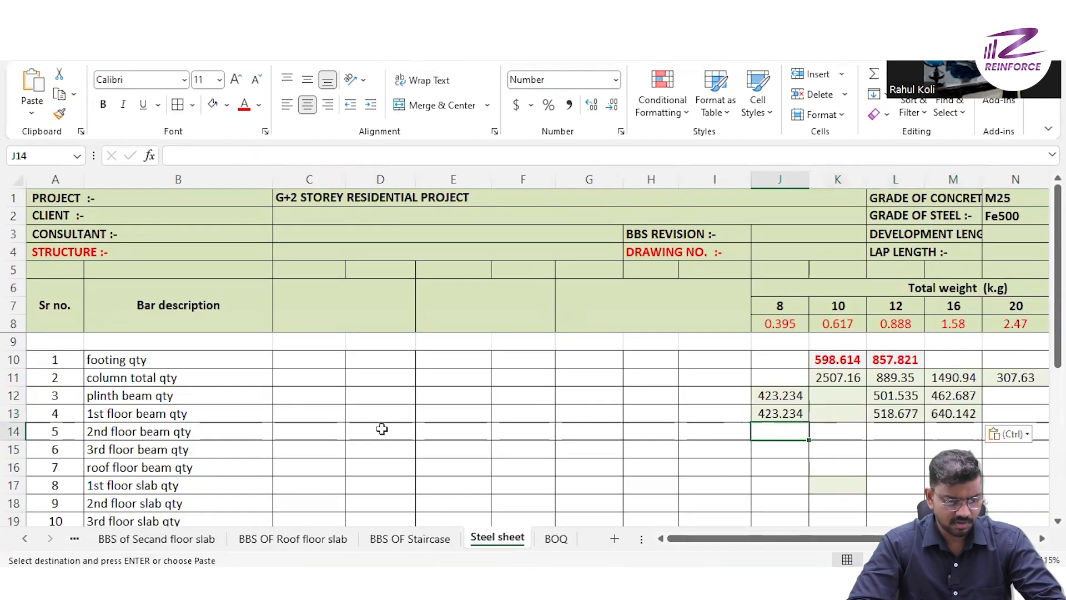
- Fill J14:M15 of the Steel sheet with the second floor and roof floor beam totals, relabelling B15 "roof floor beam qty" and clearing B16
click(14, 434)
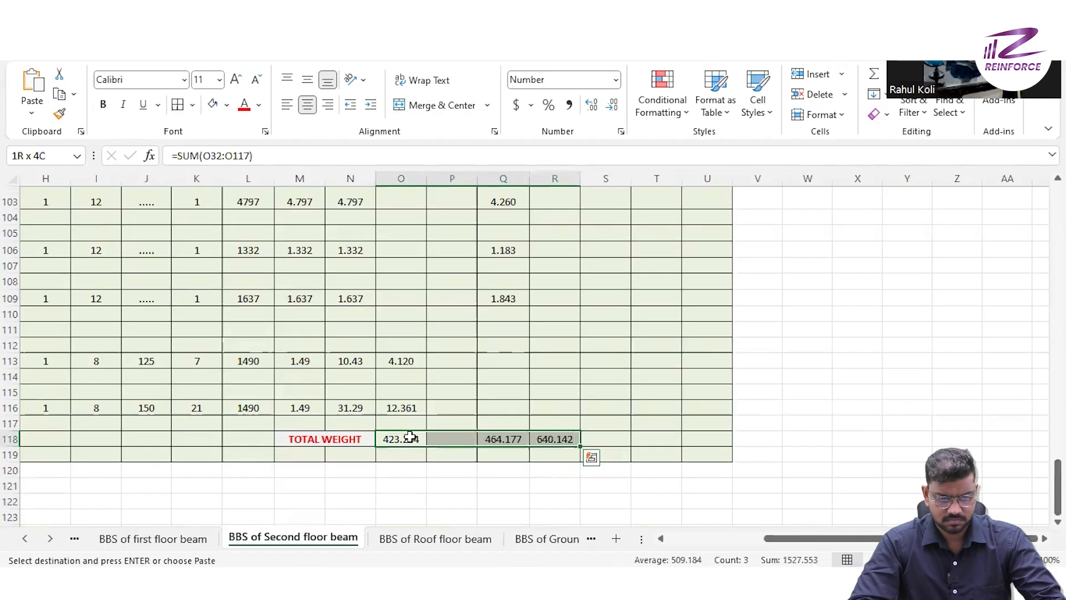
key(ctrl+q)
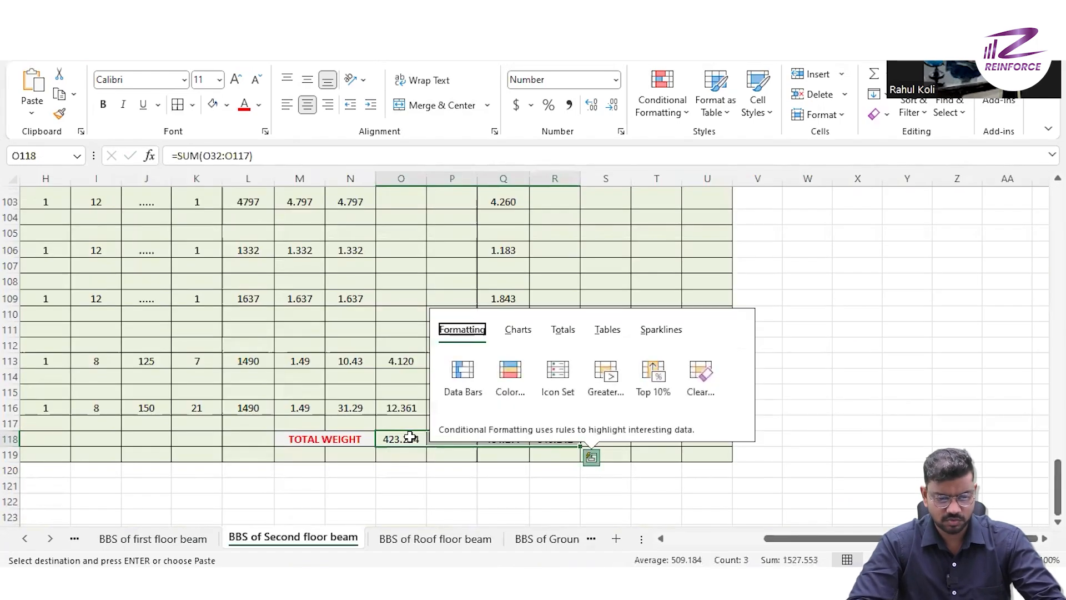
click(384, 441)
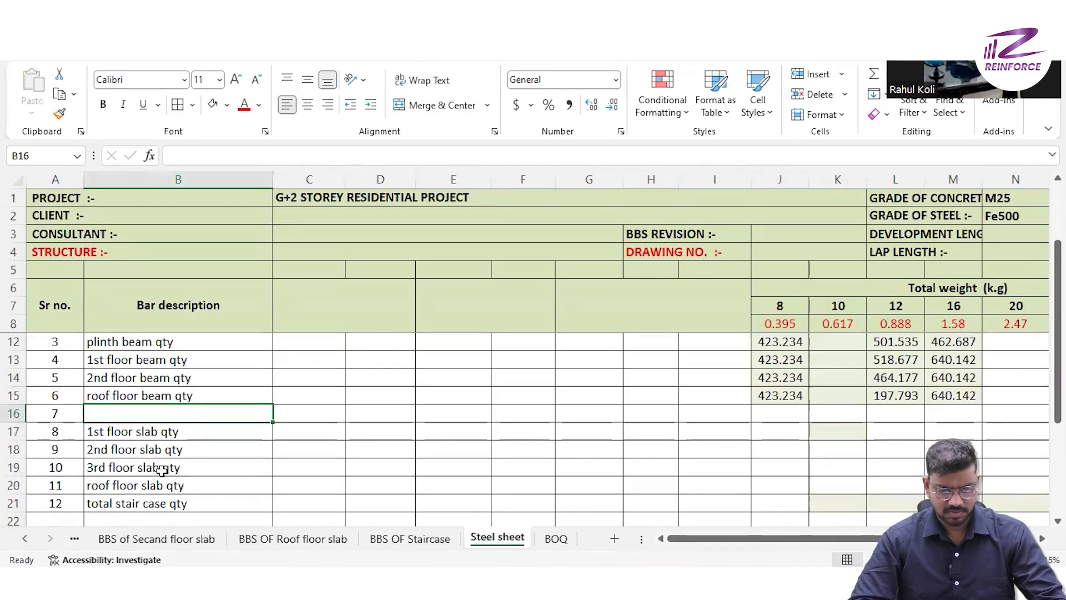
- Clear the "3rd floor slab qty" description from B19 of the Steel sheet
click(217, 435)
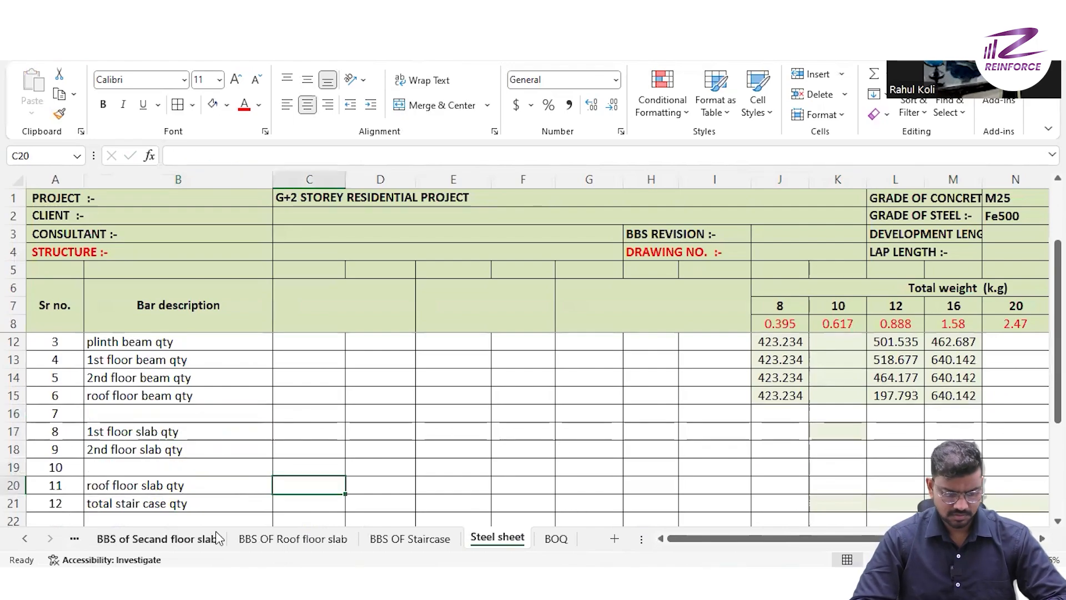
- Copy the TOTAL WEIGHT value in P68 of the BBS of First floor slab sheet
click(74, 538)
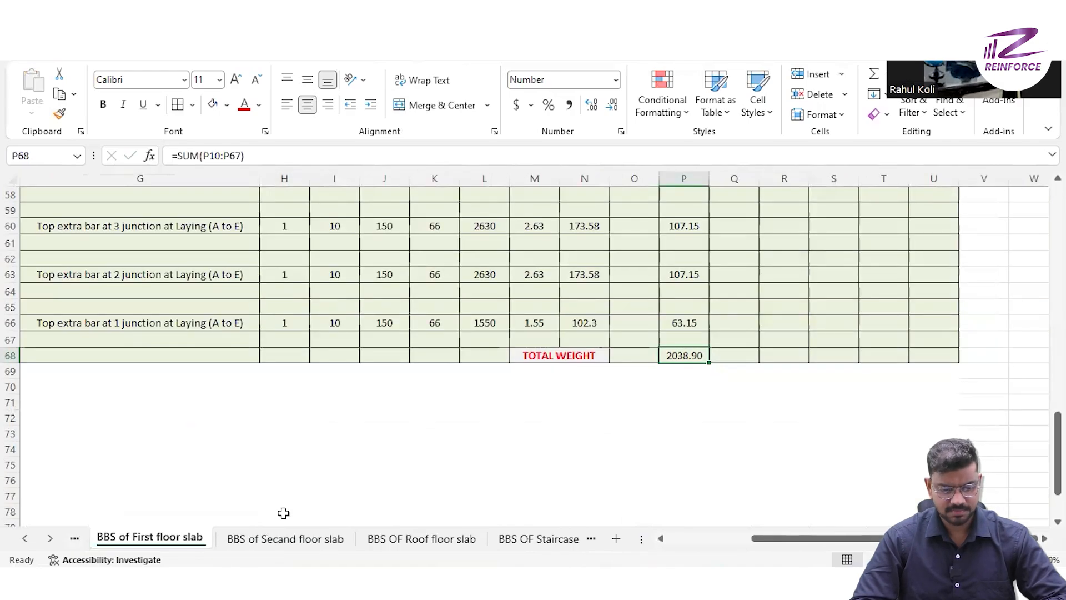
scroll(282, 512, up, 15)
scroll(282, 510, up, 5)
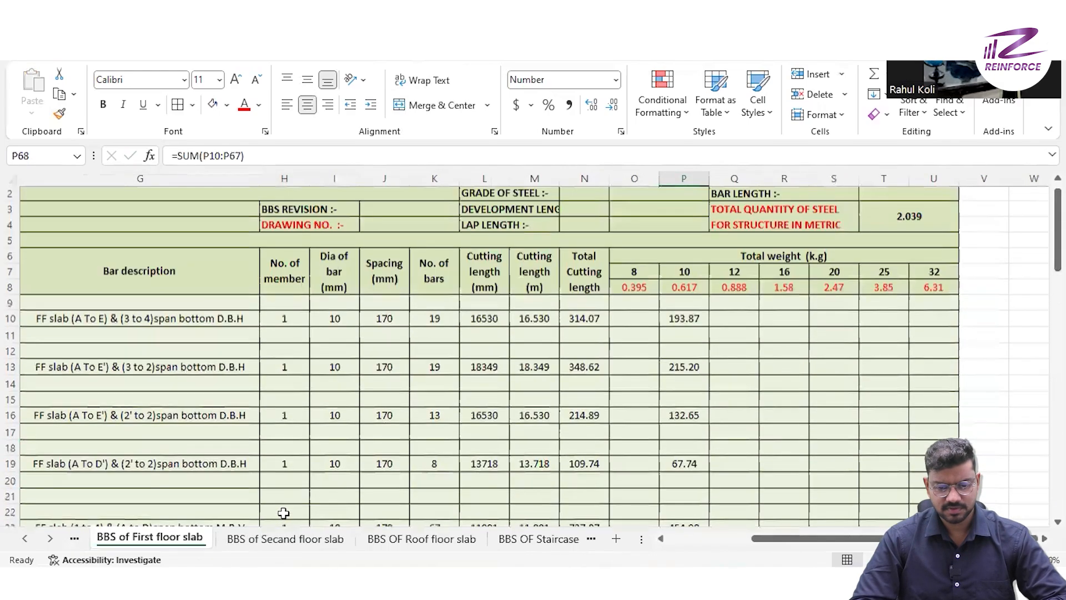
scroll(465, 493, down, 3)
scroll(467, 492, down, 12)
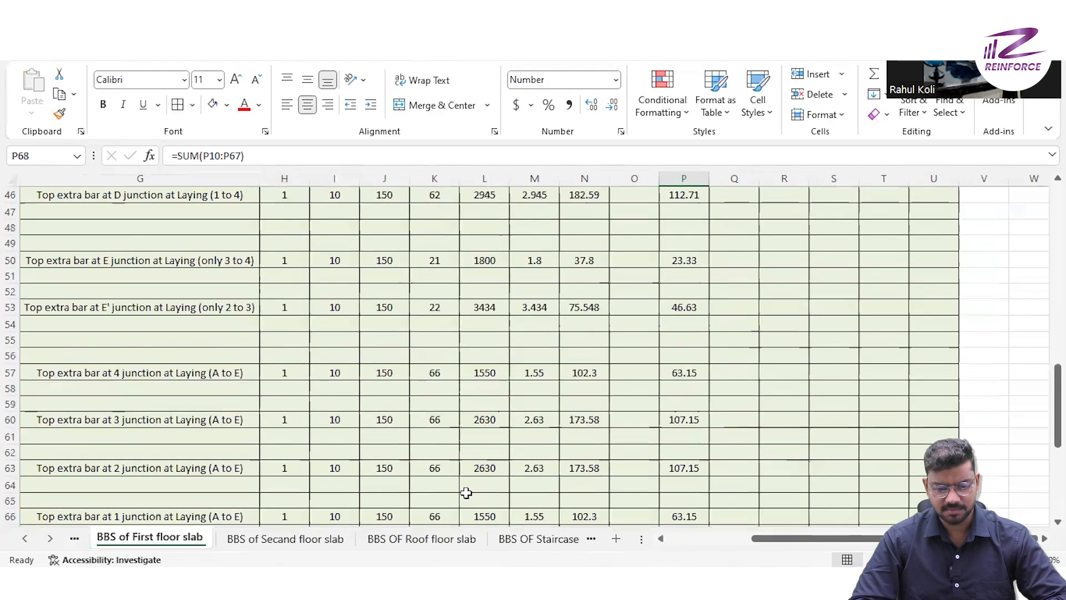
scroll(472, 488, up, 2)
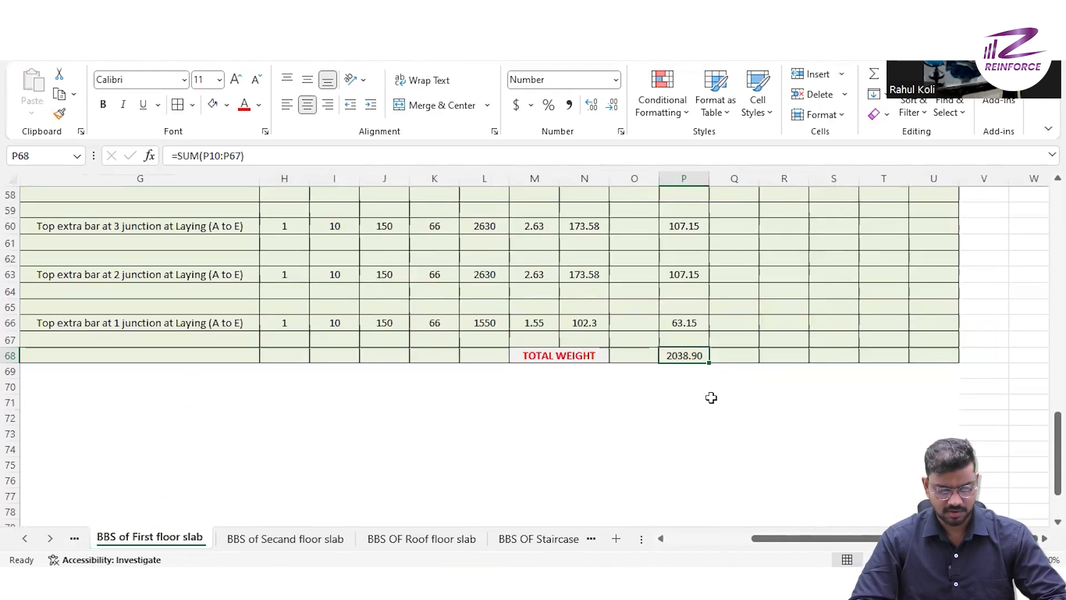
key(ctrl+c)
- Paste the first floor slab total into K17 of the Steel sheet as a value with source formatting
key(ctrl+Page_Down)
key(ctrl+Page_Down)
key(ctrl+Page_Down)
key(ctrl+Page_Down)
key(ctrl+v)
click(892, 451)
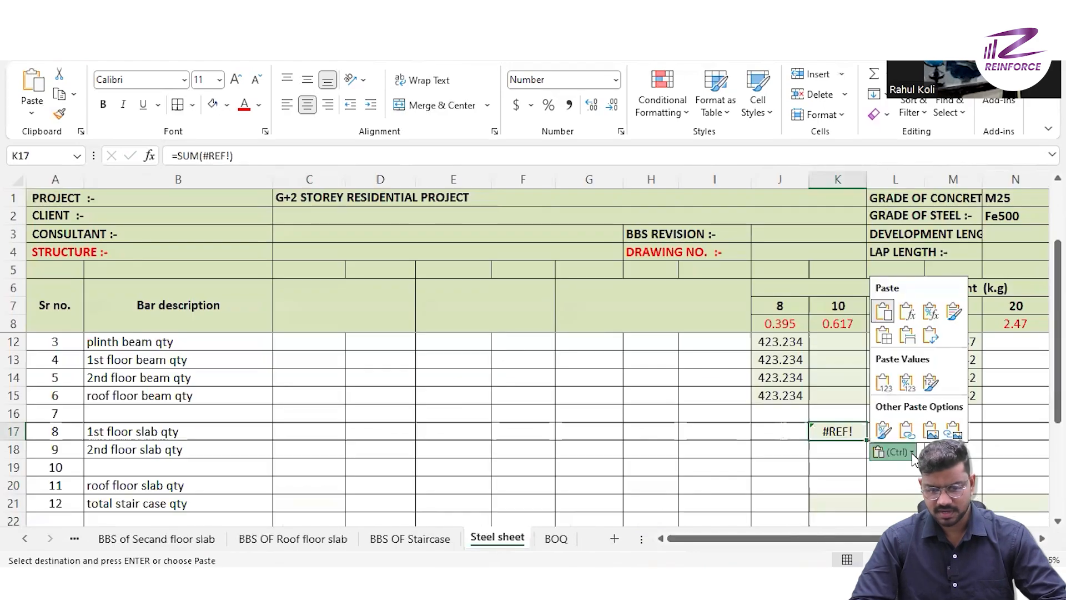
click(930, 383)
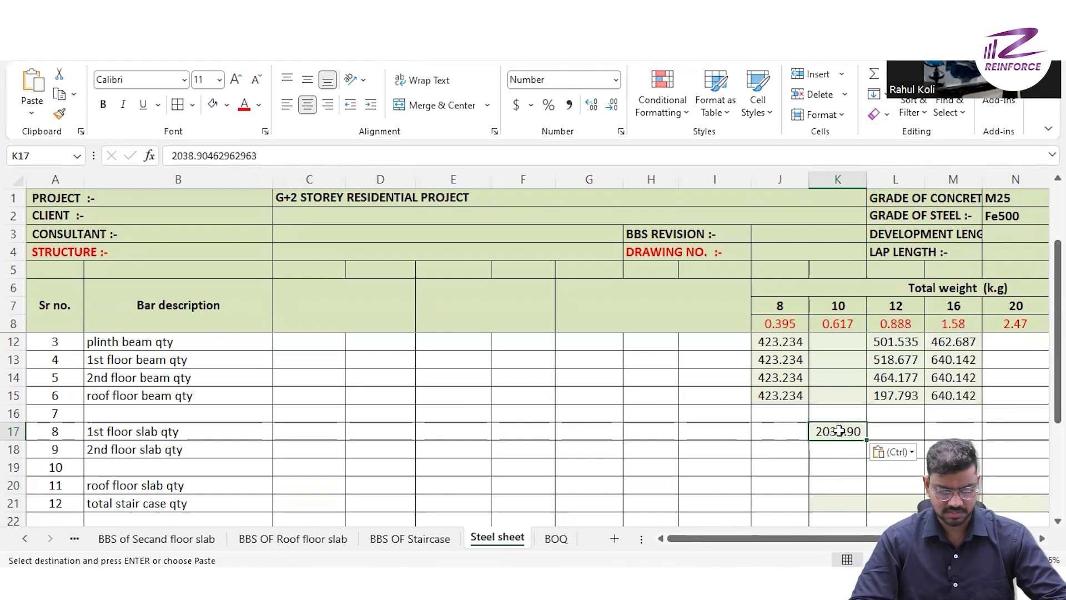
- Copy the first floor slab weight from K17 into K18 for the 2nd floor slab qty row
key(ctrl+c)
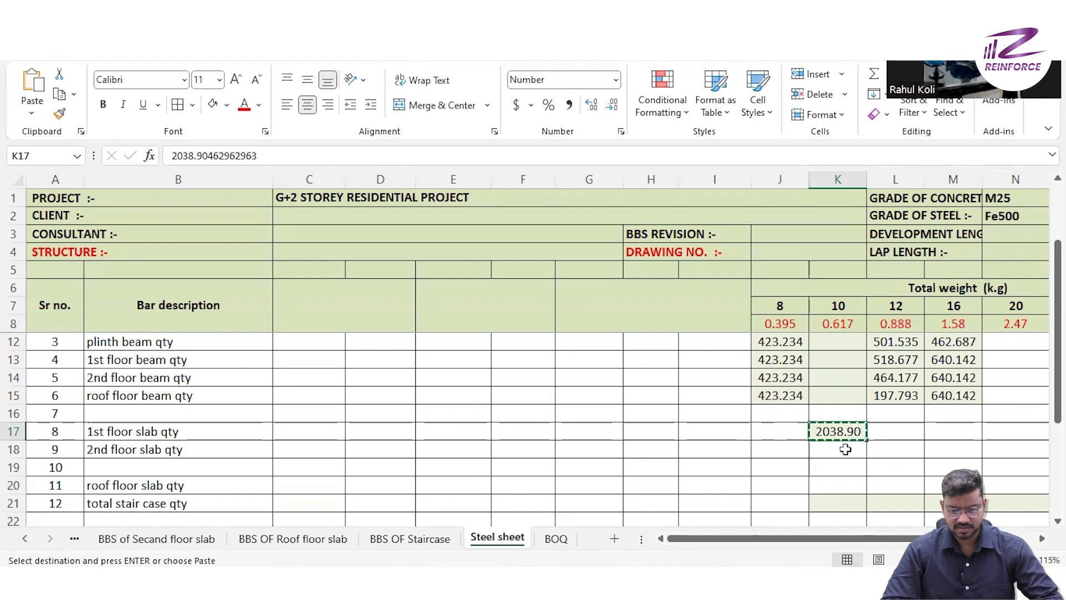
click(845, 449)
key(ctrl+v)
key(Escape)
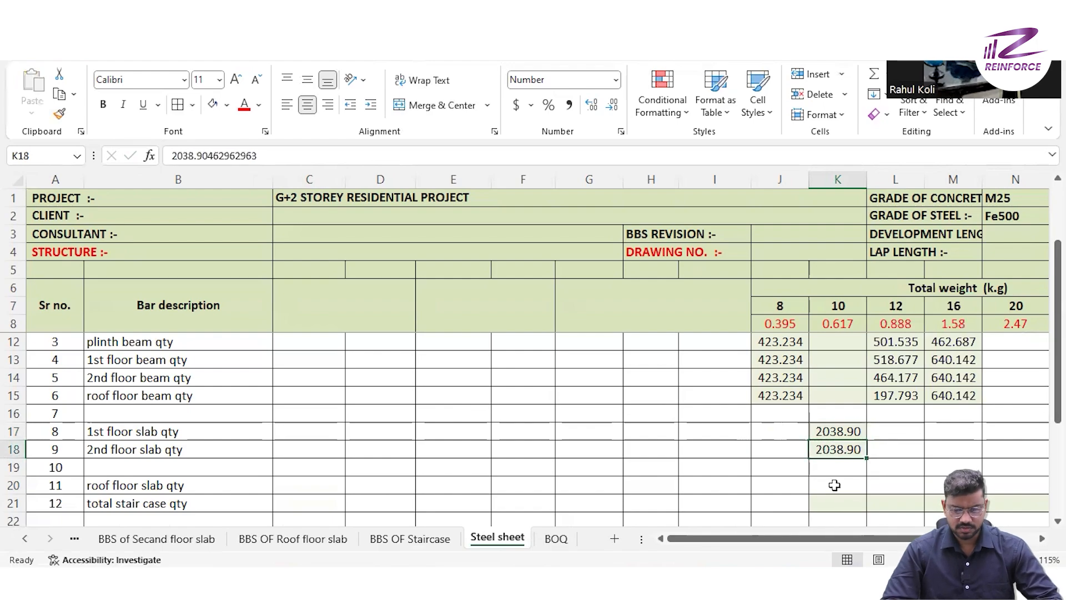
- Copy the TOTAL WEIGHT in P68 of BBS OF Roof floor slab into K20 of the Steel sheet as a value
click(834, 485)
scroll(635, 476, down, 2)
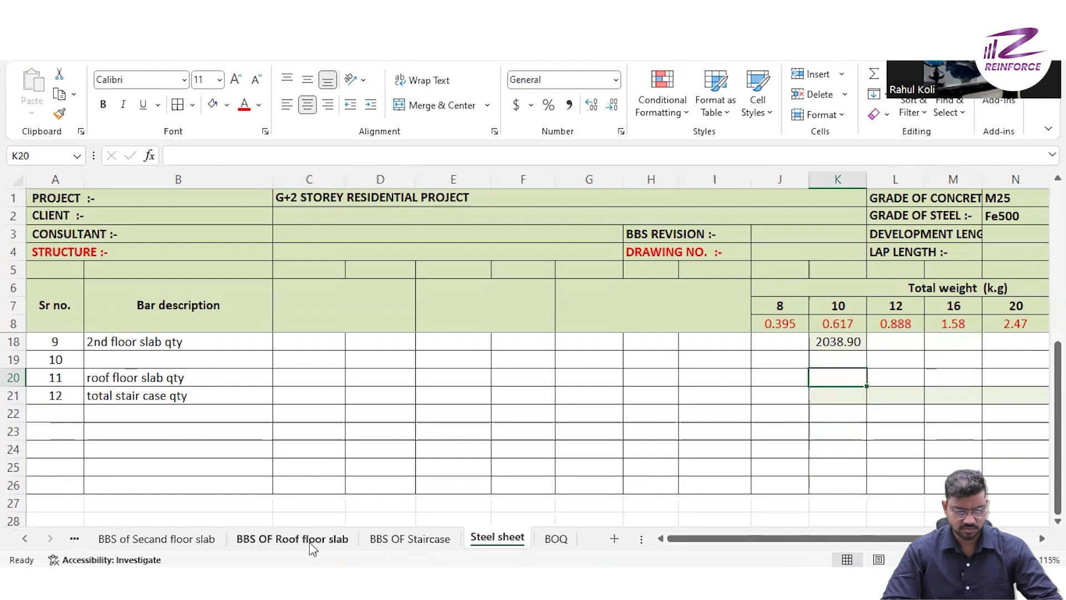
click(292, 538)
click(345, 500)
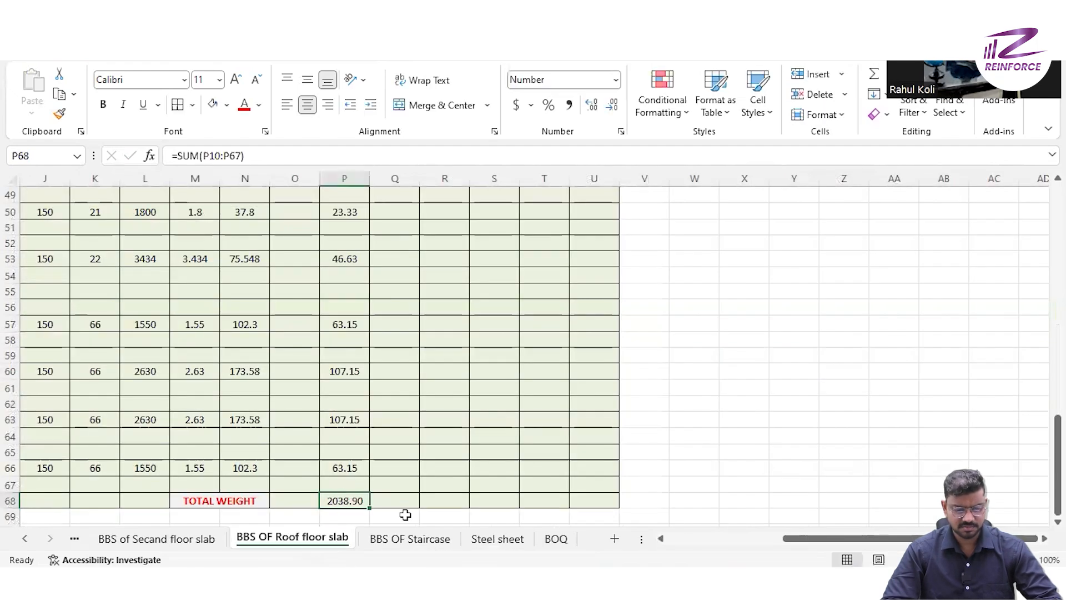
key(ctrl+c)
click(497, 538)
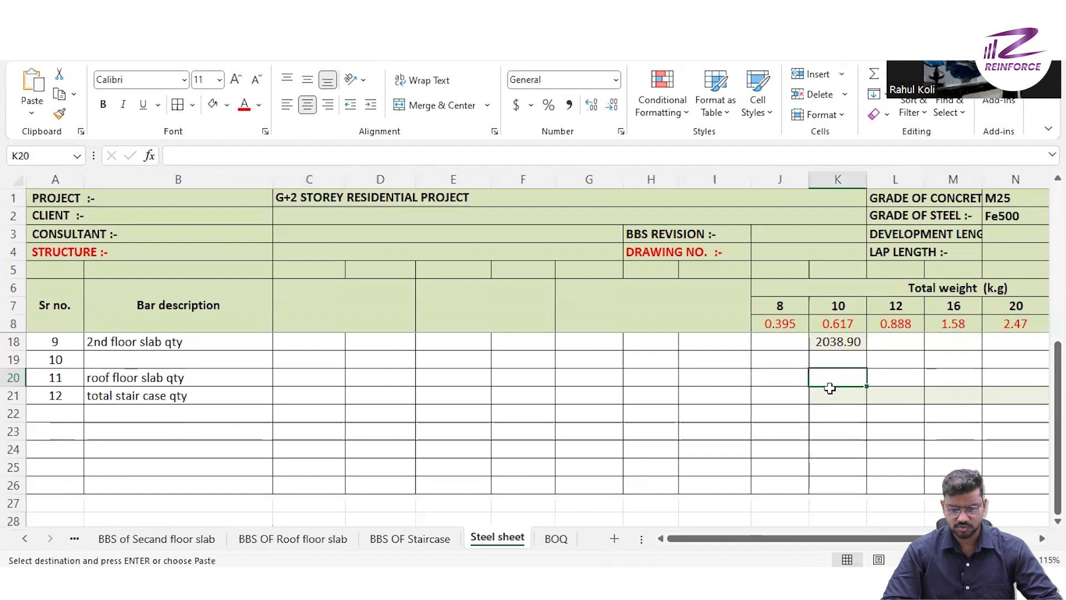
key(ctrl+v)
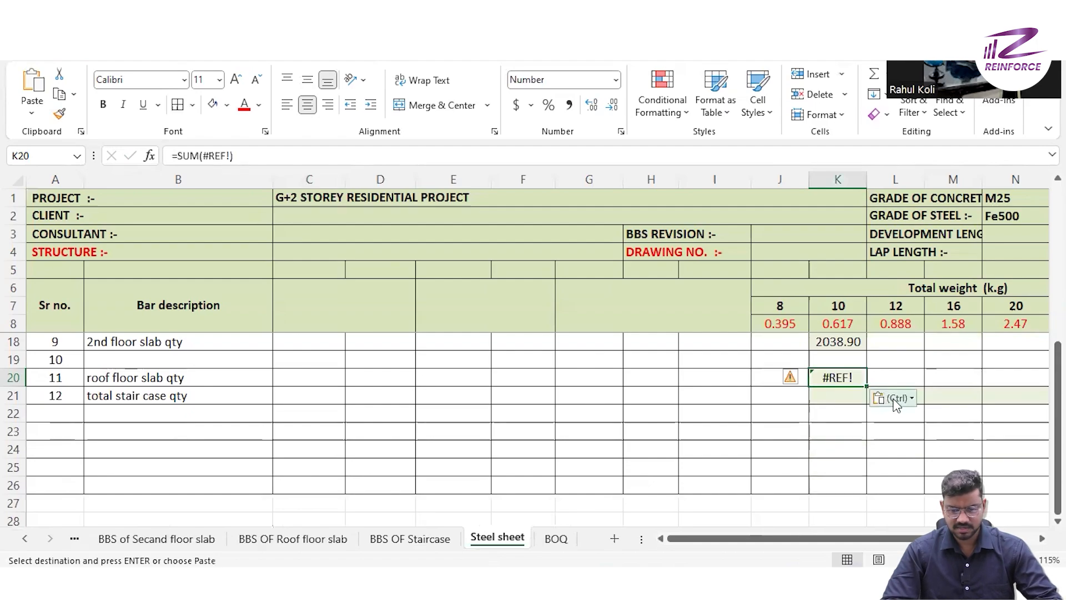
key(ctrl+v)
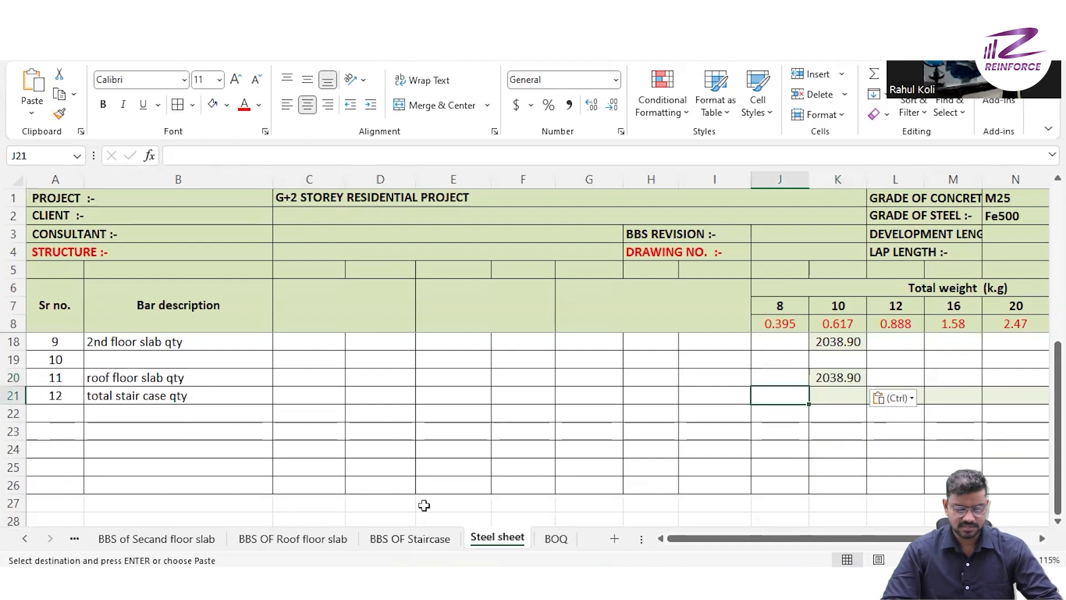
- Review the BBS OF Staircase sheet and copy its TOTAL WEIGHT values in P82:Q82
click(409, 539)
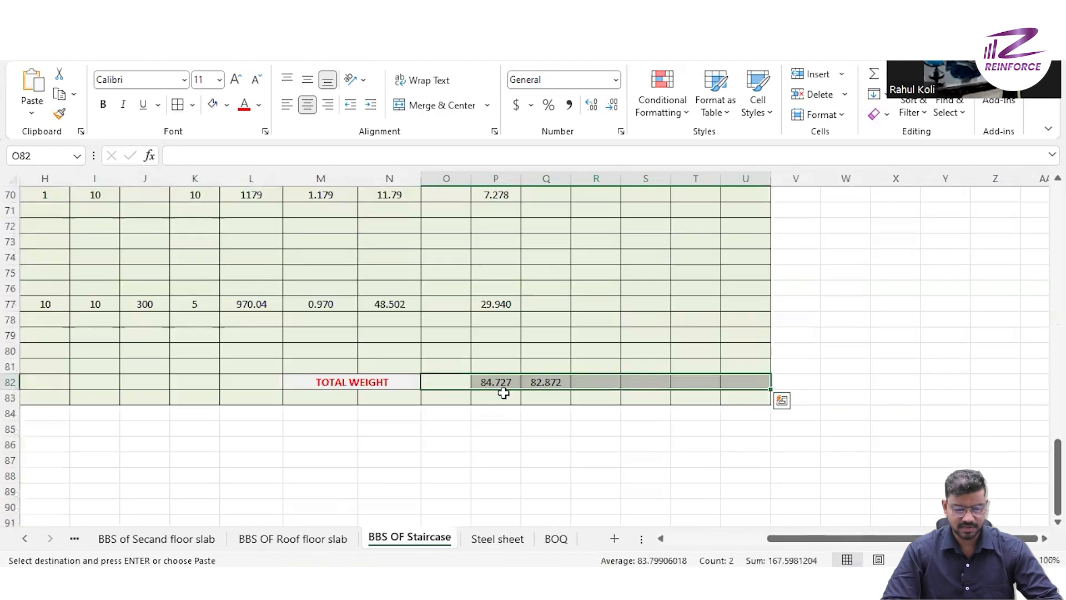
scroll(502, 389, up, 20)
scroll(504, 392, left, 4)
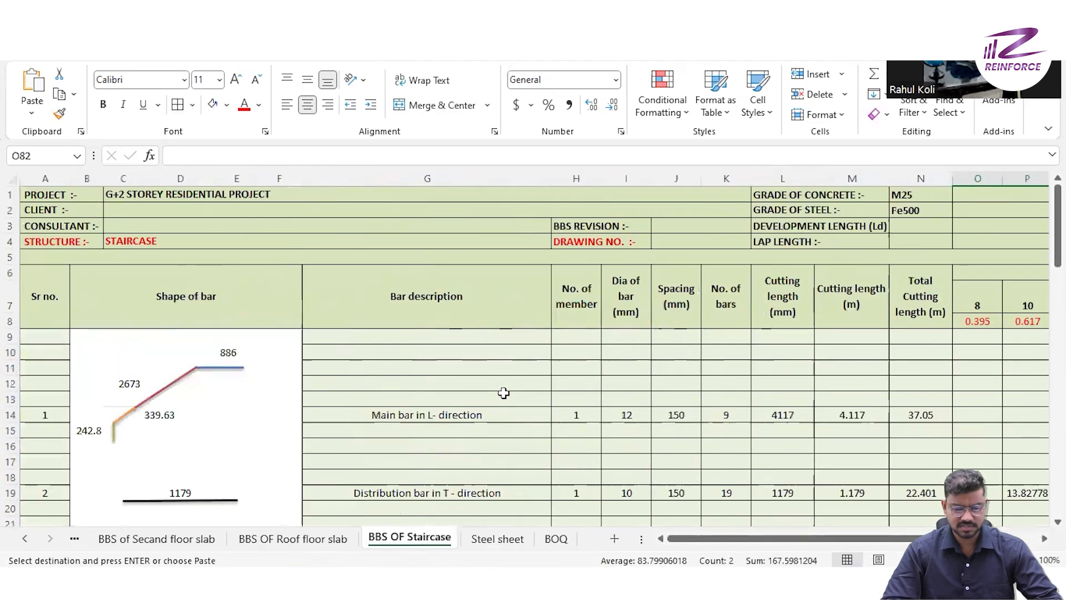
click(638, 429)
scroll(639, 431, right, 2)
scroll(642, 431, right, 7)
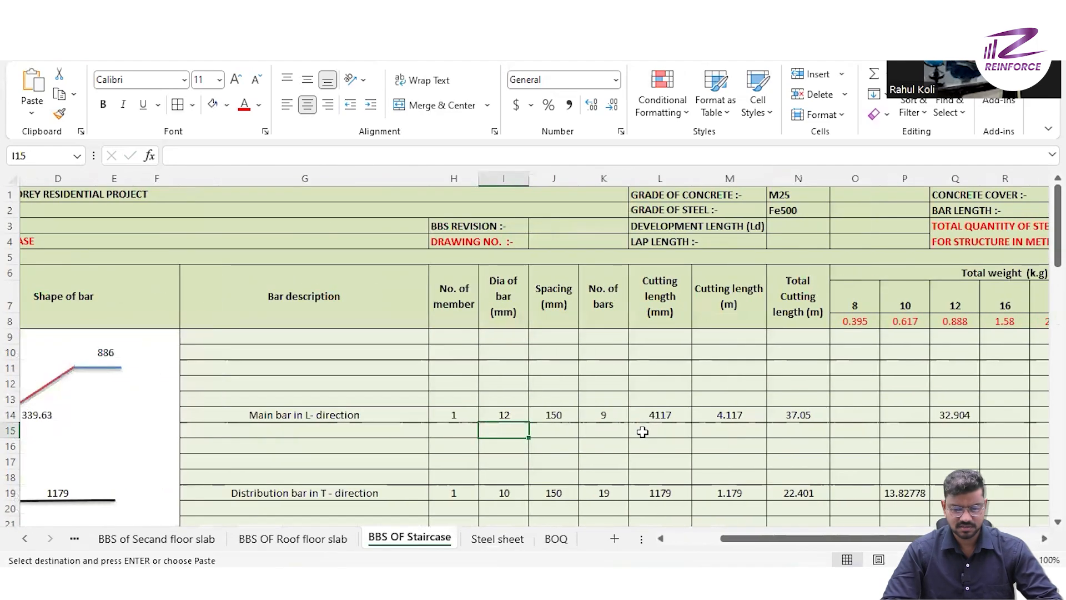
scroll(643, 431, down, 2)
scroll(643, 431, down, 20)
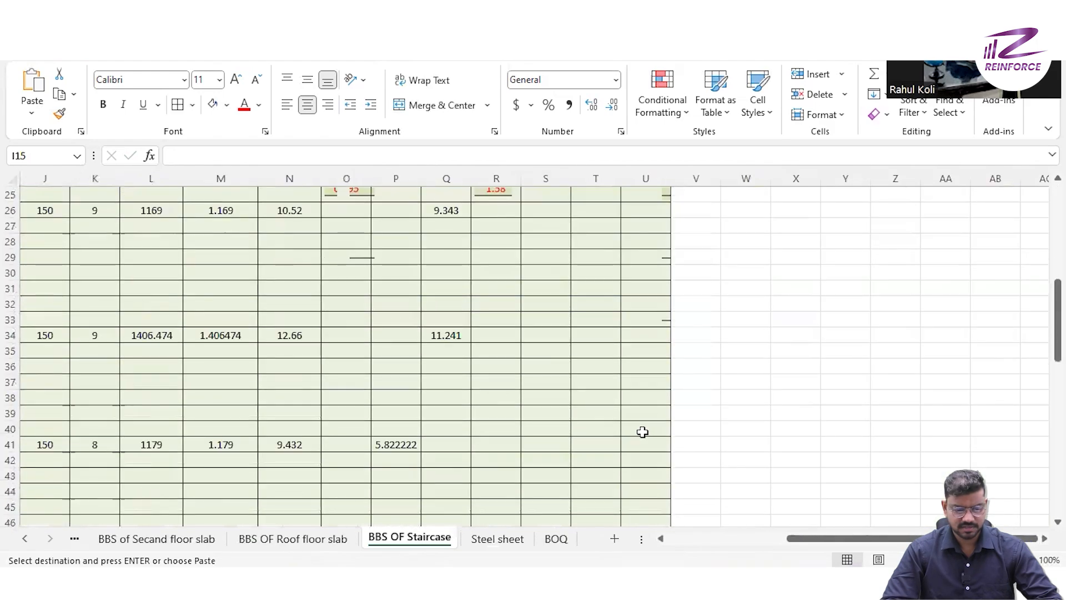
click(390, 383)
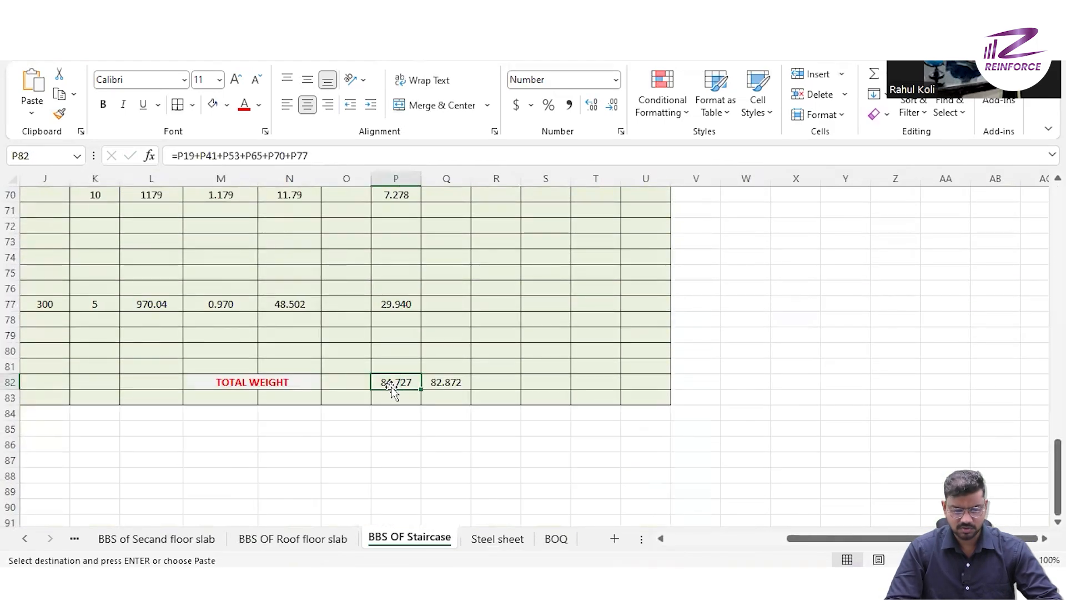
key(ctrl+v)
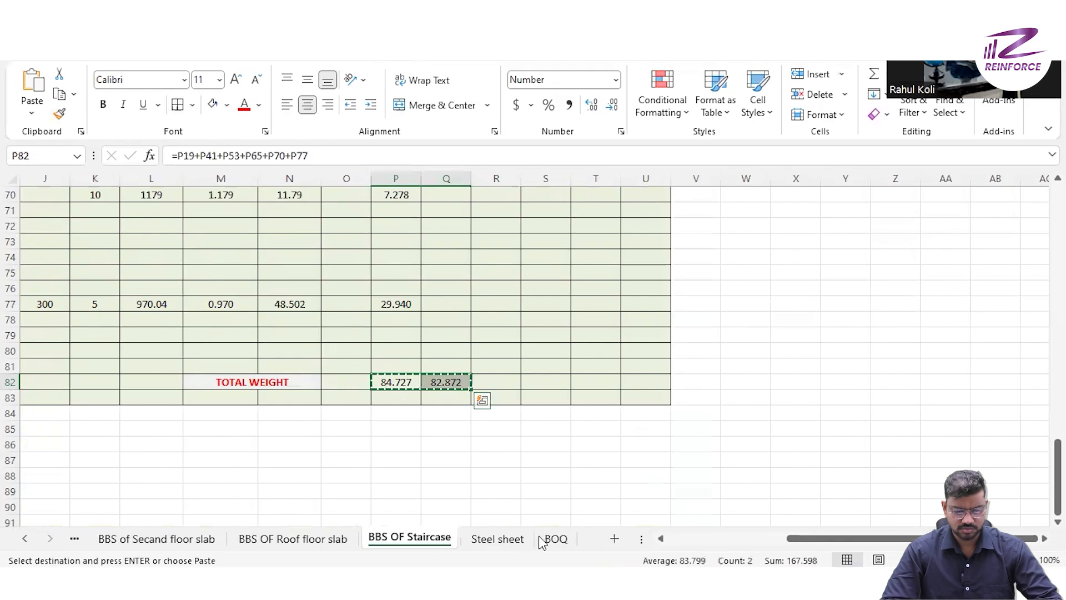
- Paste the staircase totals into K21:L21 of the Steel sheet's total stair case qty row as values with source formatting
click(494, 538)
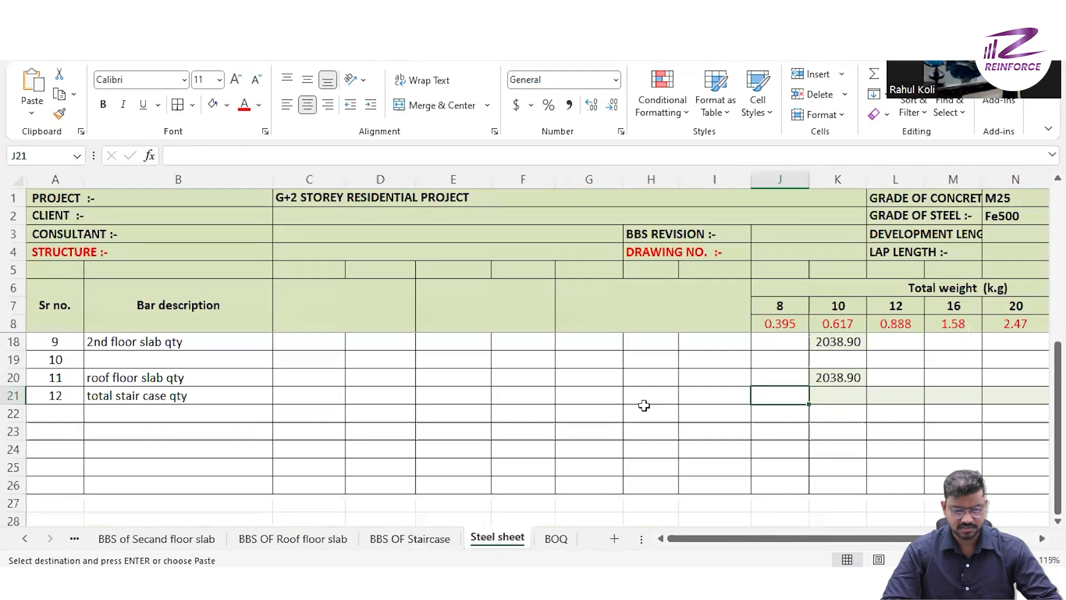
click(833, 397)
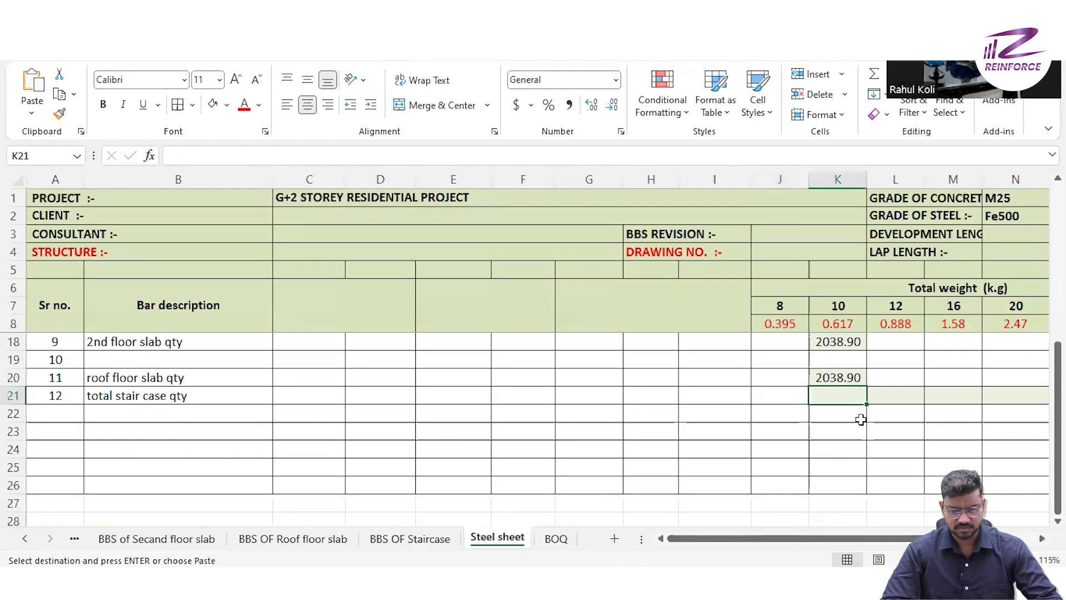
key(ctrl+v)
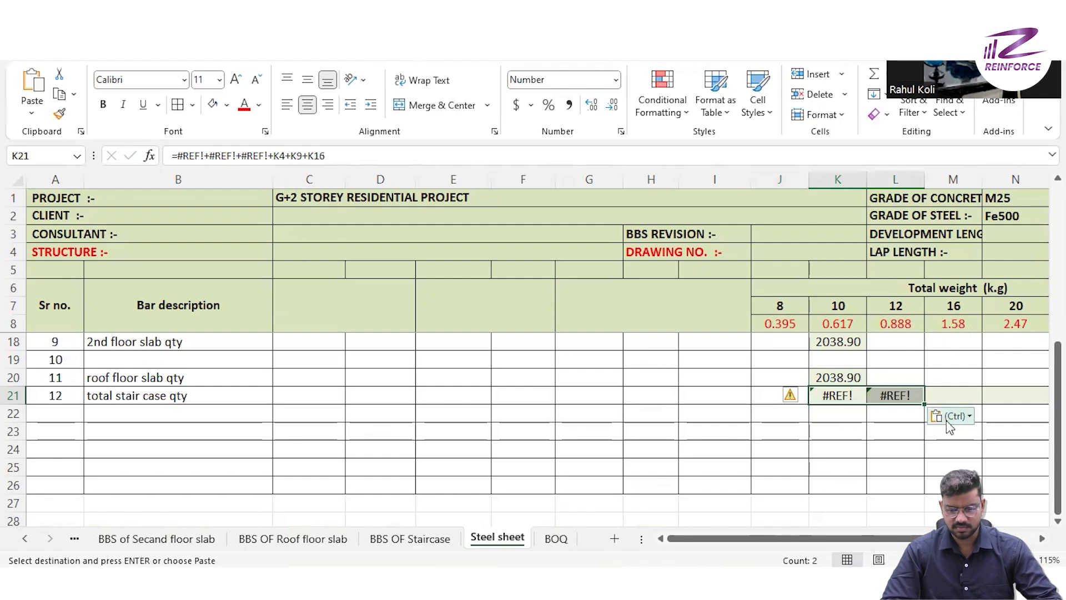
click(952, 416)
click(941, 346)
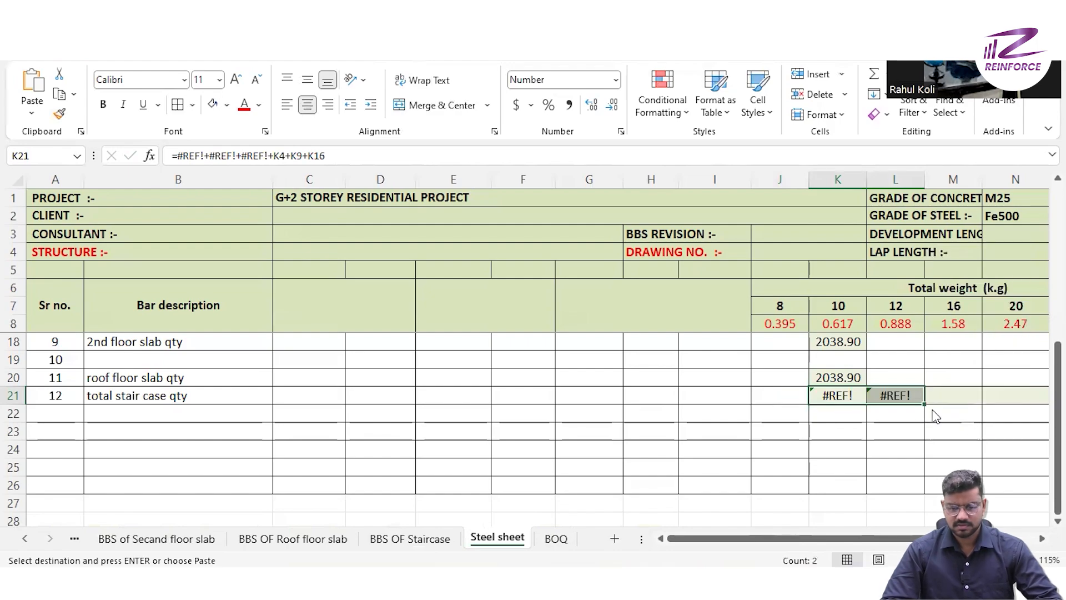
- Remove the green cell fill from the weight cells in rows 10 to 21 of the Steel sheet
scroll(761, 420, up, 3)
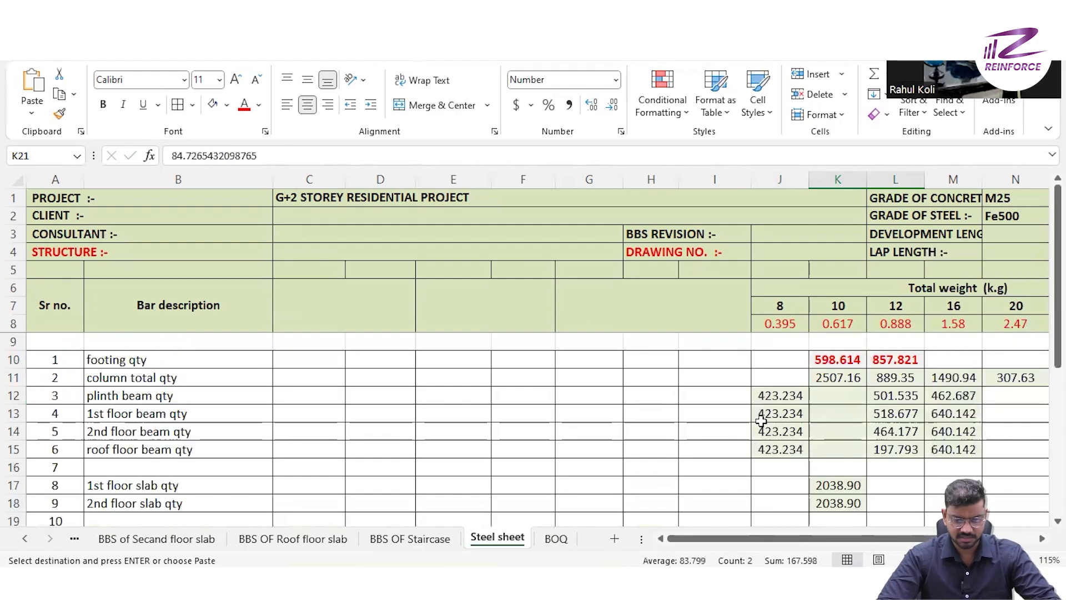
ctrl+scroll(761, 421, down, 1)
scroll(761, 421, down, 1)
scroll(761, 421, up, 1)
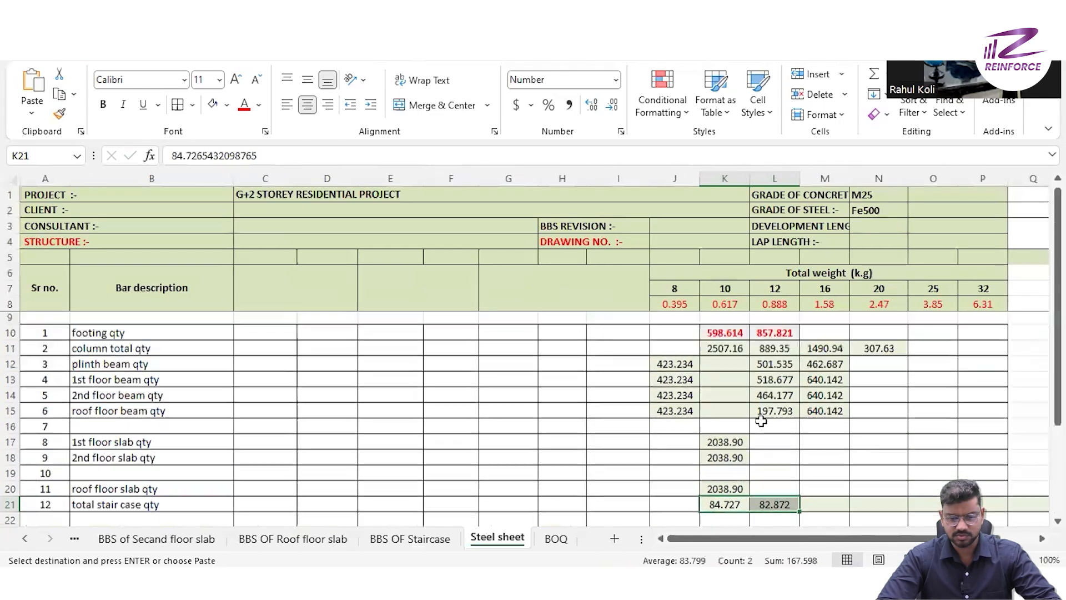
drag(666, 329, 986, 477)
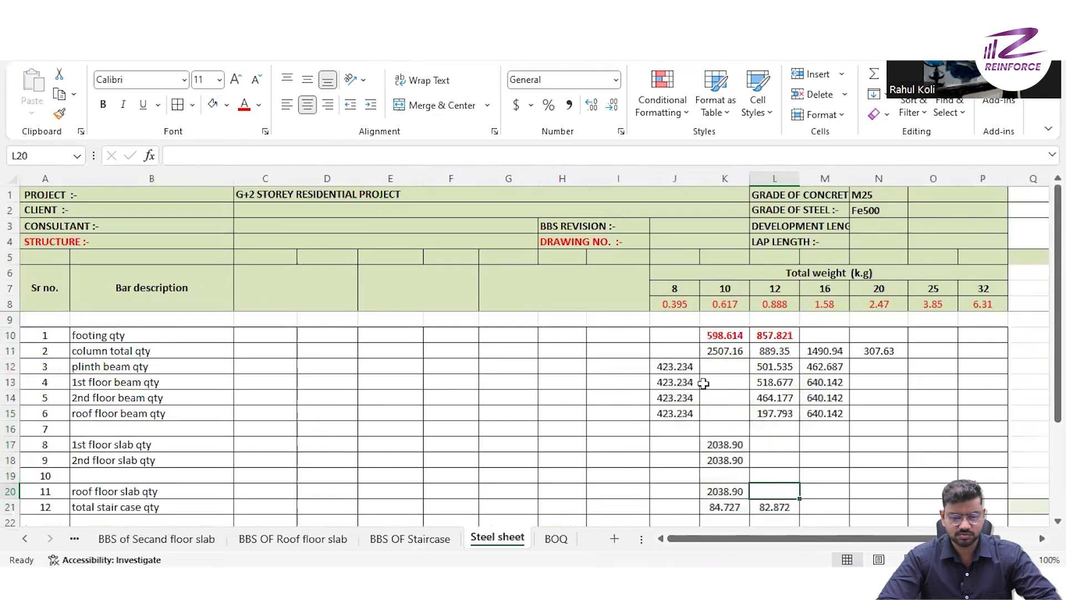
- Sum the 8 mm and 10 mm bar weights in J23 and K23, and label the row "total" in I23
drag(675, 366, 688, 449)
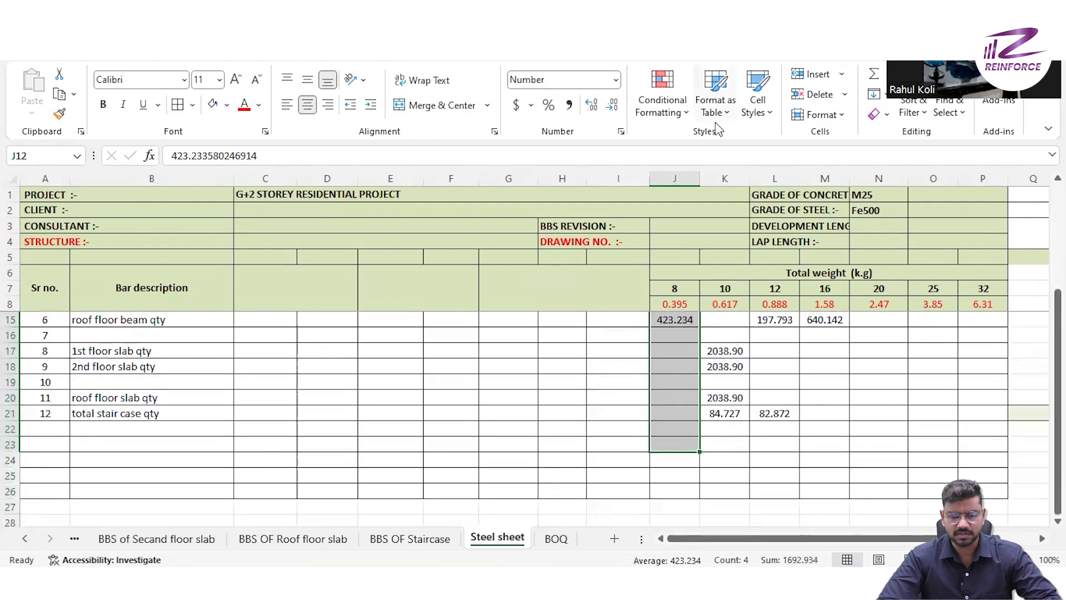
click(873, 74)
click(595, 493)
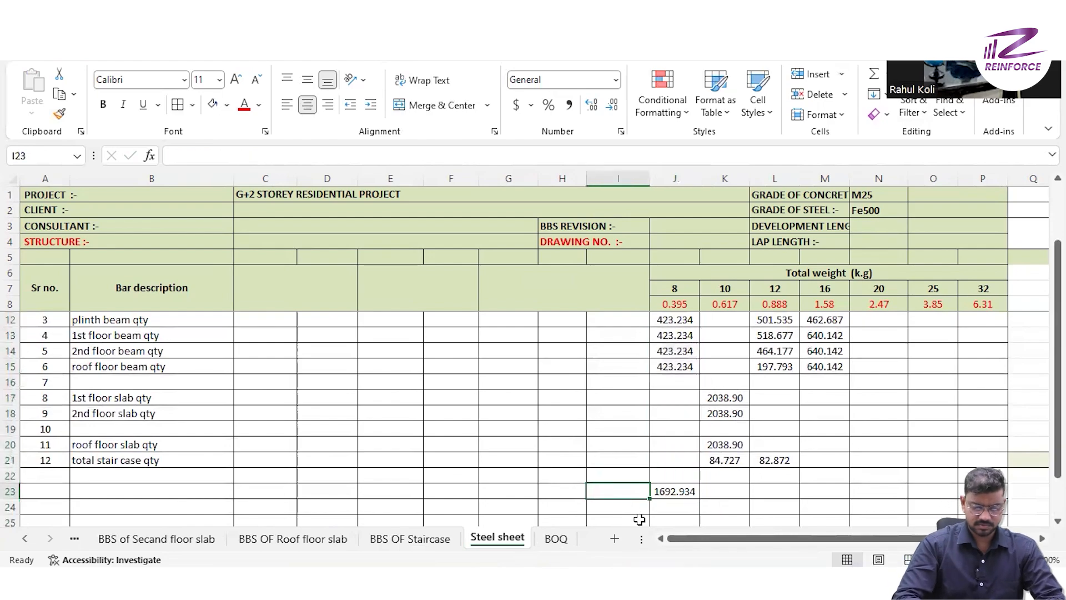
text(t)
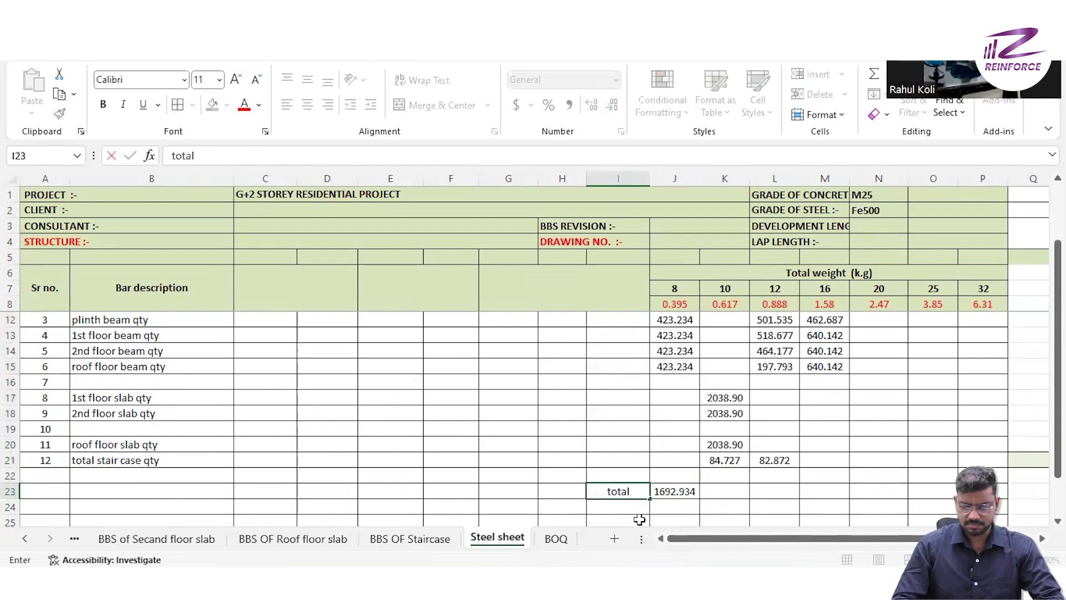
text(otal)
key(Tab)
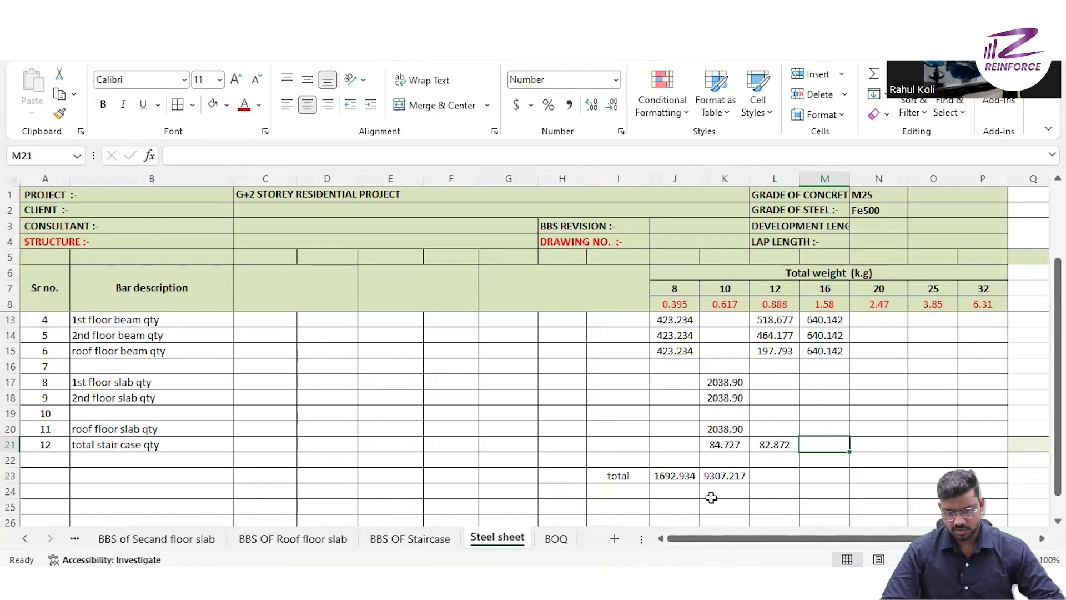
- Sum the 12 mm and 16 mm bar weight columns into L23 and M23 of the total row
scroll(770, 409, up, 2)
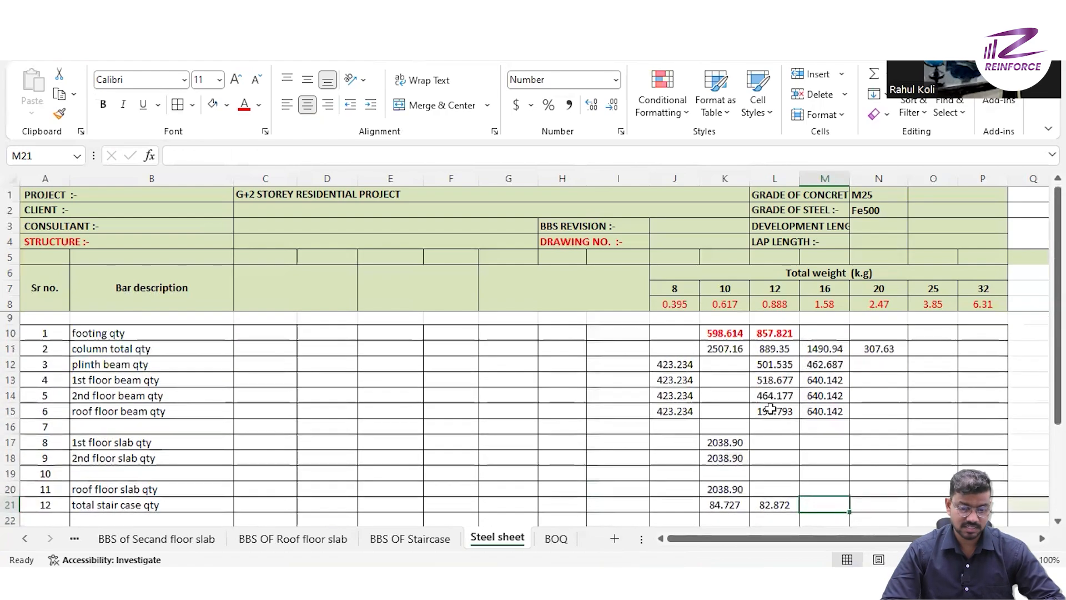
drag(774, 334, 778, 477)
key(alt+equal)
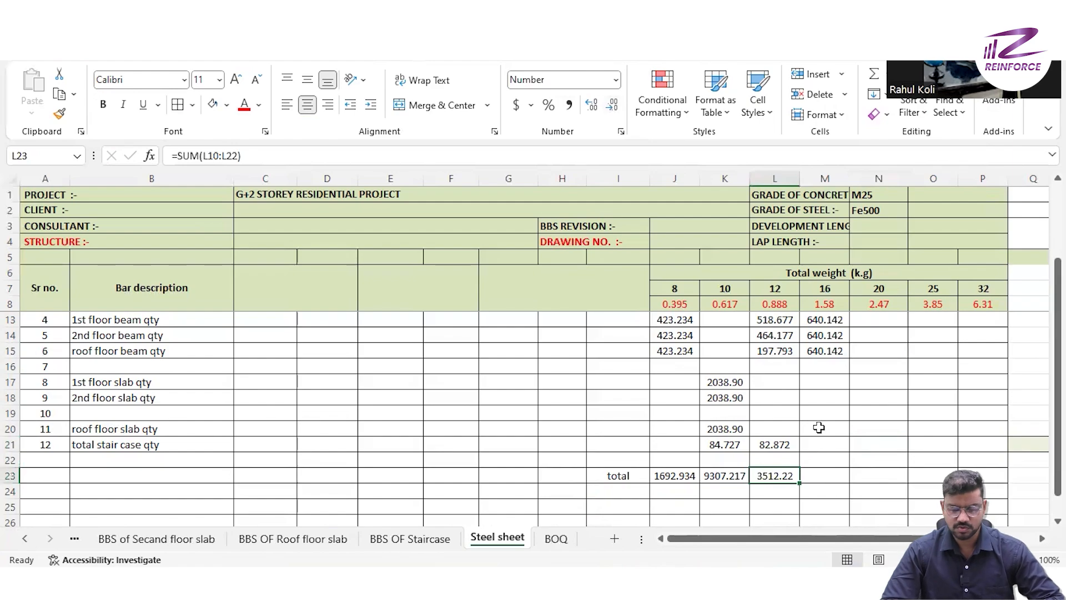
scroll(819, 427, up, 2)
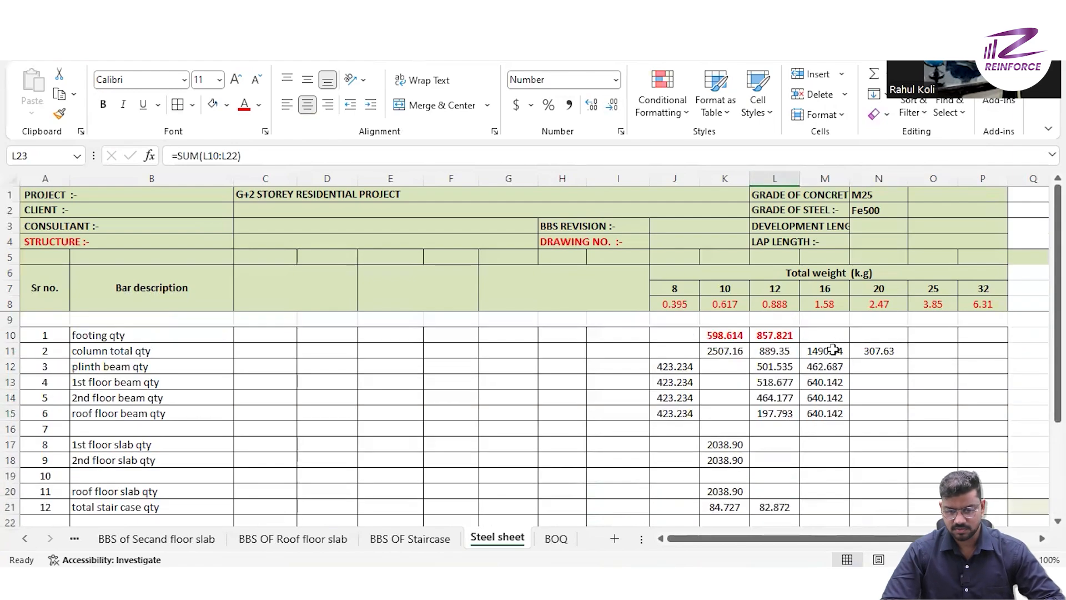
drag(833, 350, 851, 518)
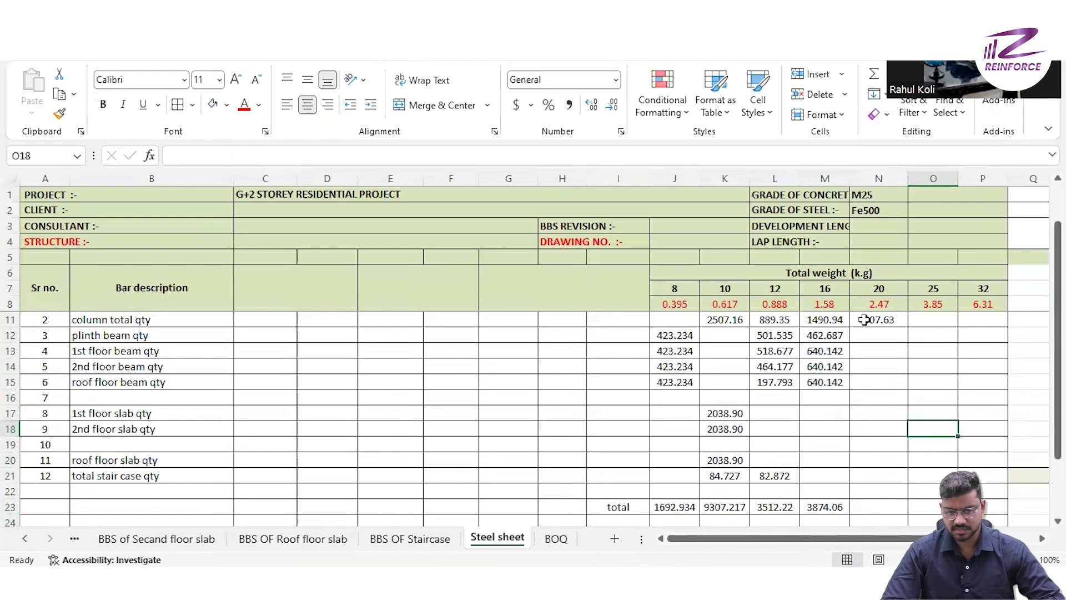
- Copy the column row's 20 mm bar weight from N11 into N23 of the total row
scroll(879, 325, up, 1)
click(883, 350)
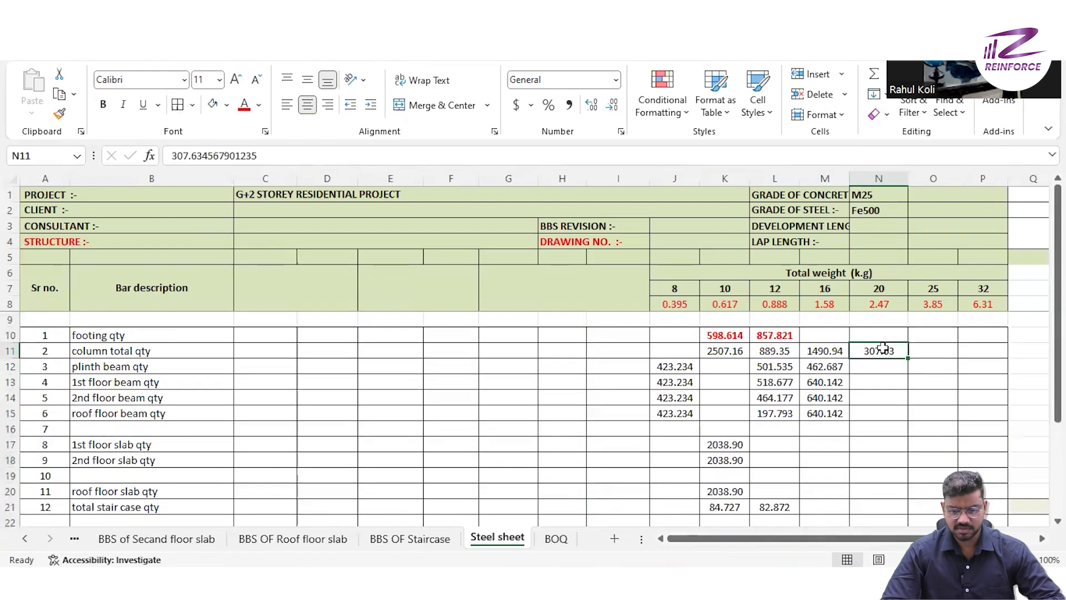
key(ctrl+c)
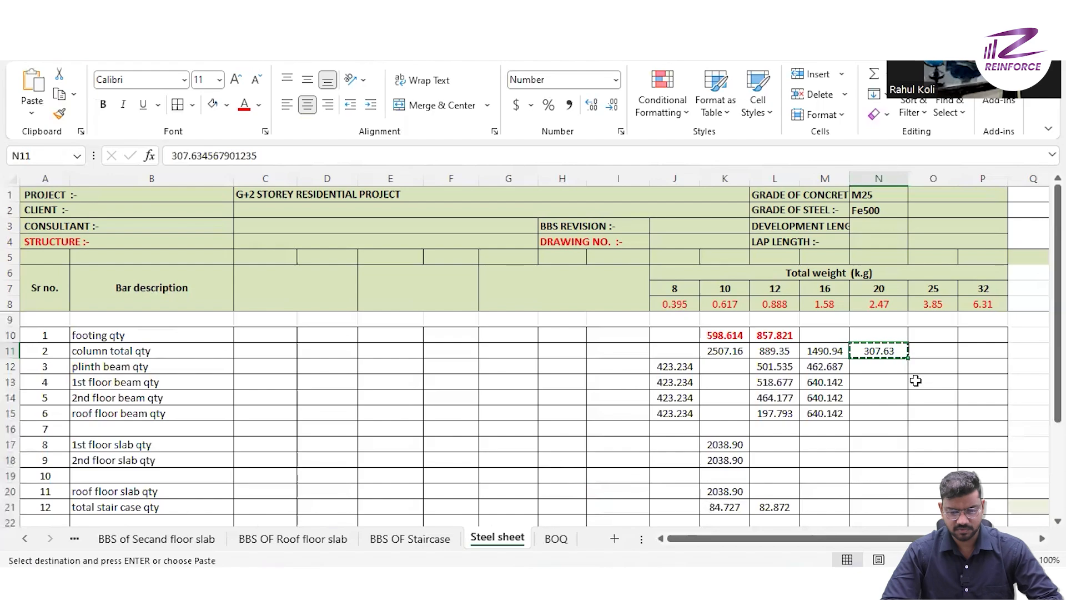
scroll(916, 380, down, 3)
click(885, 400)
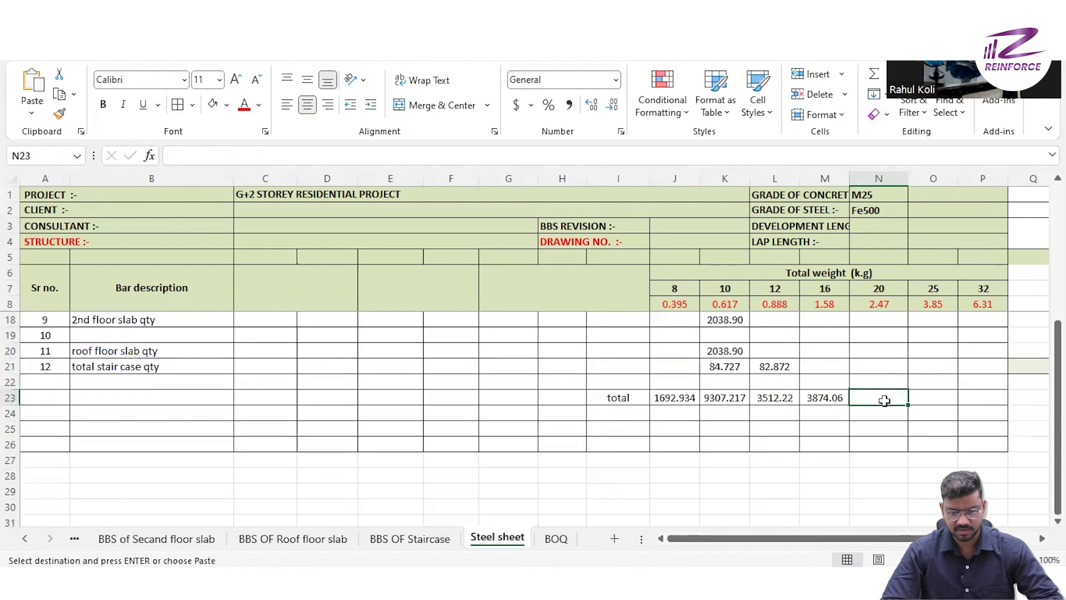
key(ctrl+v)
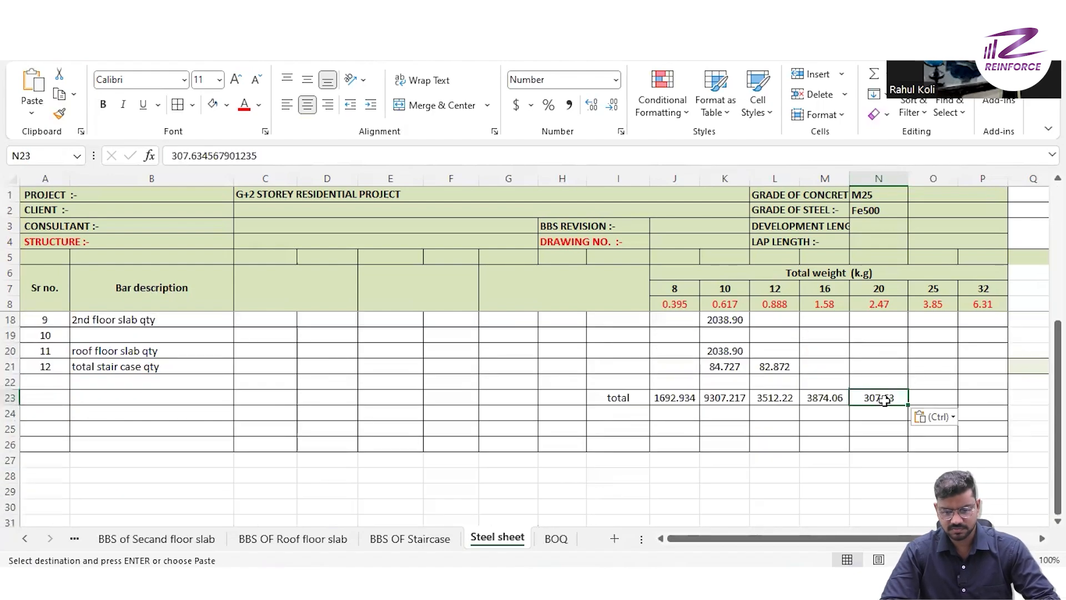
click(886, 444)
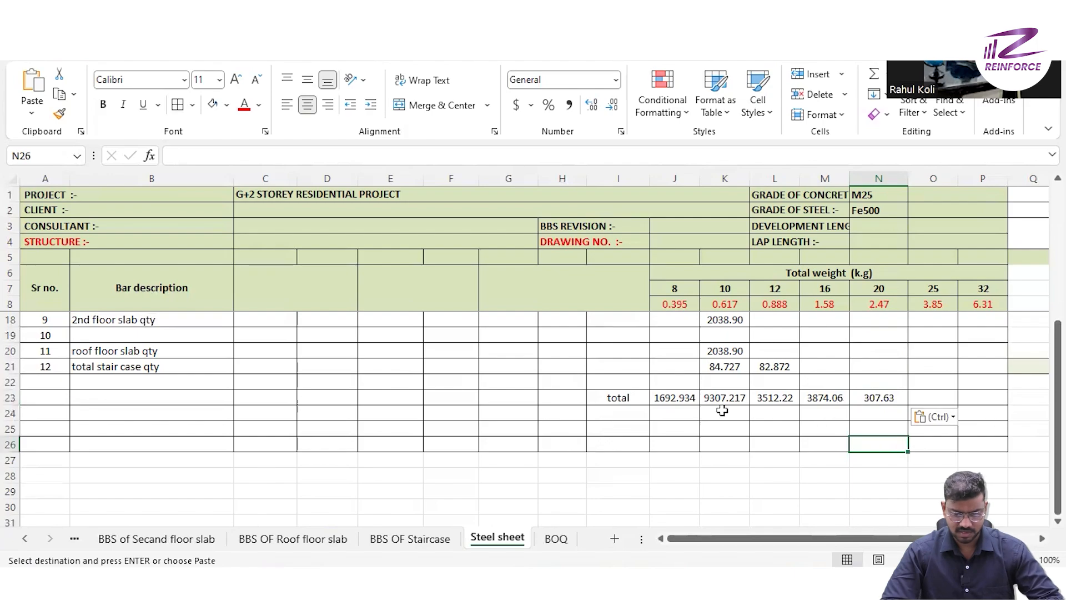
- Sum the bar diameter totals in J23:N23 into O23 as the overall steel weight
drag(671, 402, 885, 398)
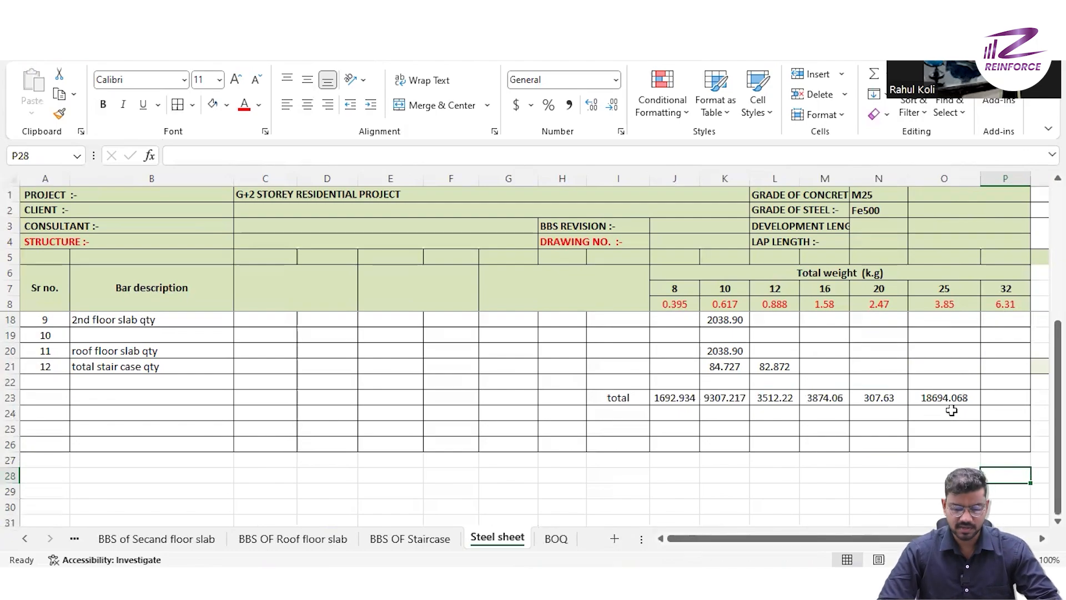
scroll(951, 410, up, 3)
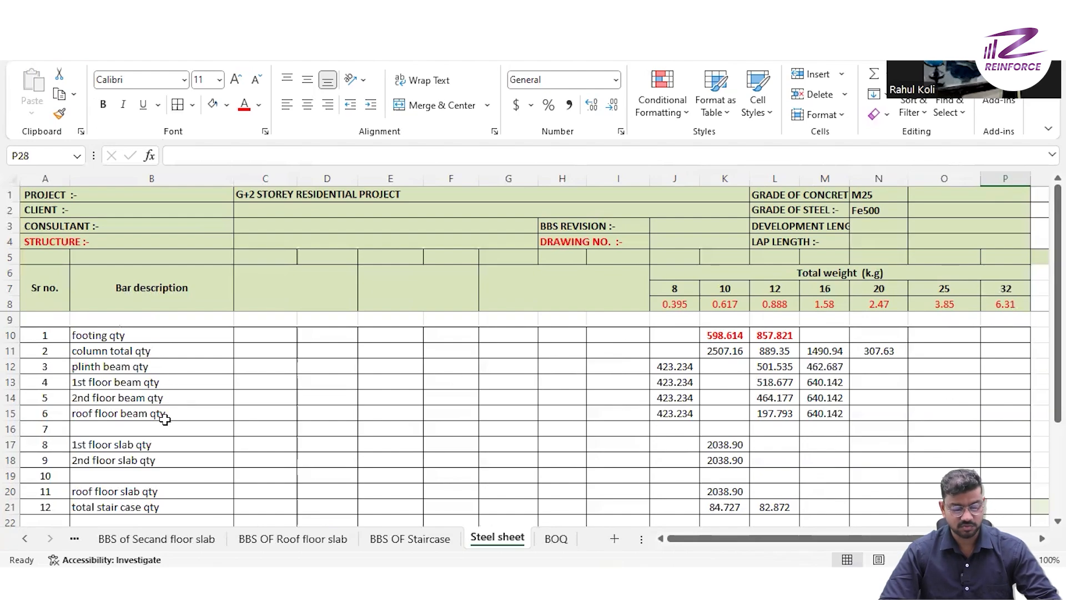
scroll(145, 411, down, 2)
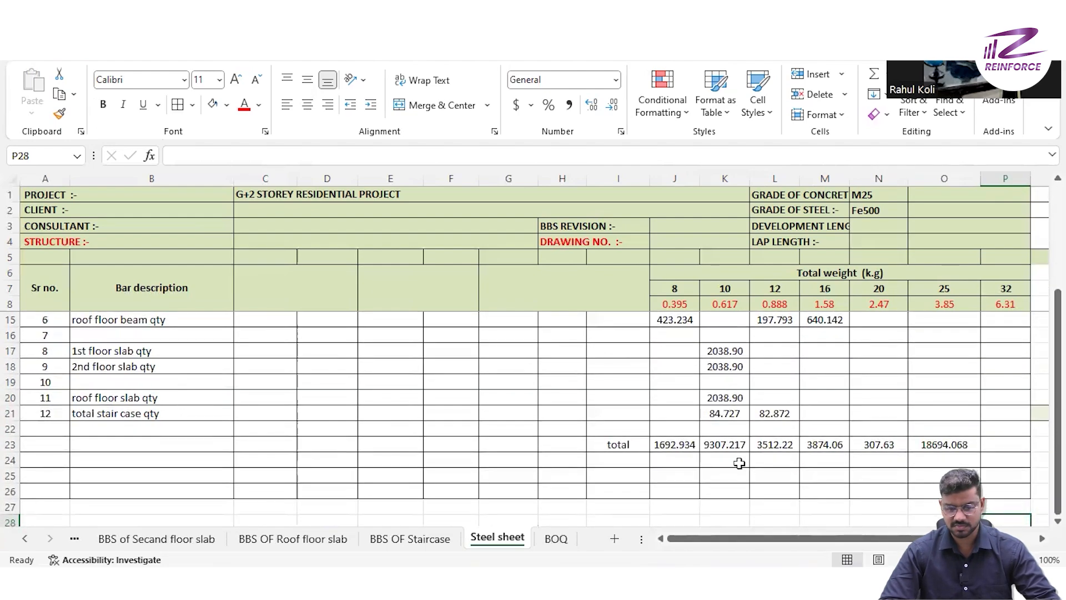
scroll(763, 387, up, 2)
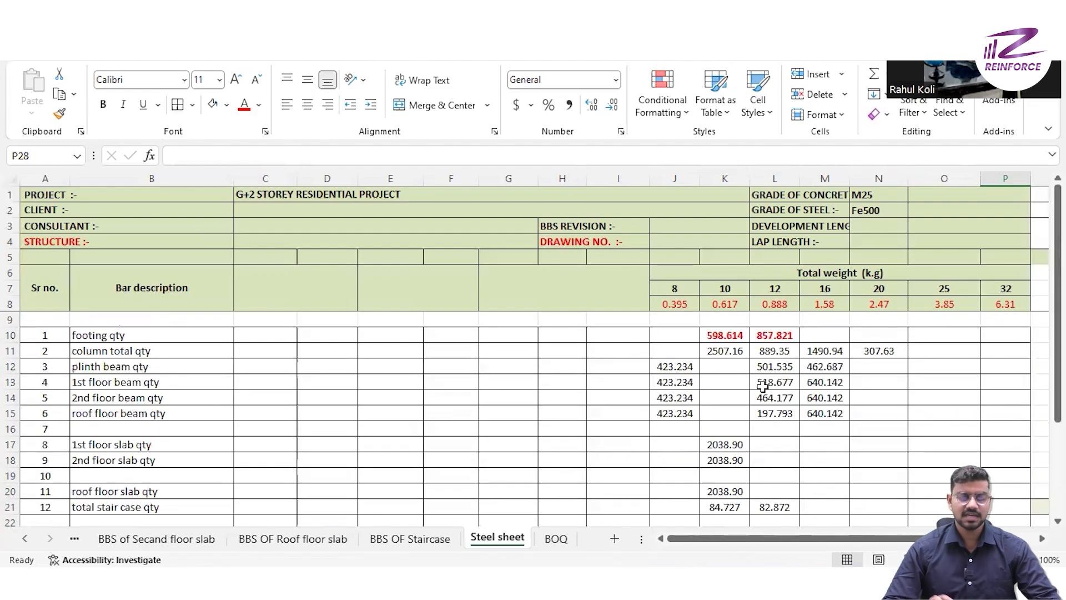